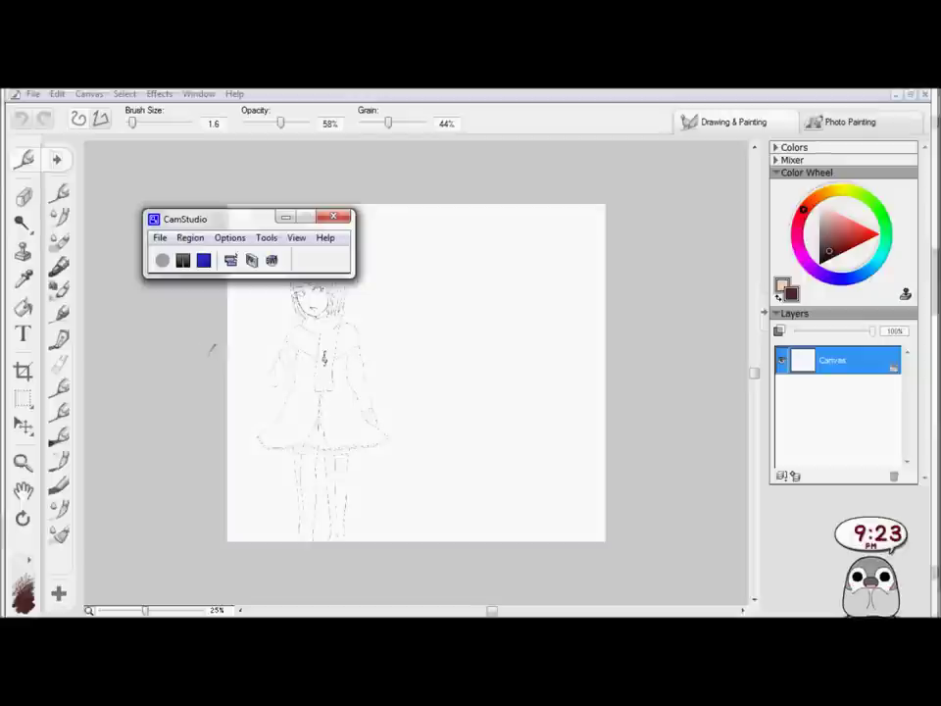
Add an empty Layer 1 above the canvas and swap colours so peach is the main colour
{"action": "left_click", "coordinate": [180, 304]}
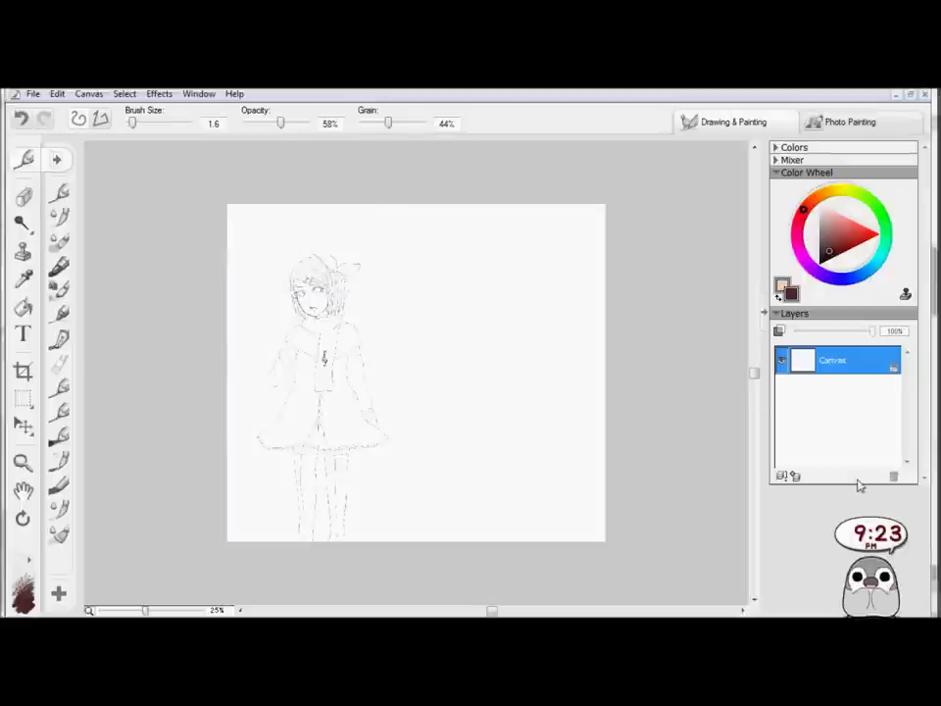
{"action": "left_click", "coordinate": [795, 477]}
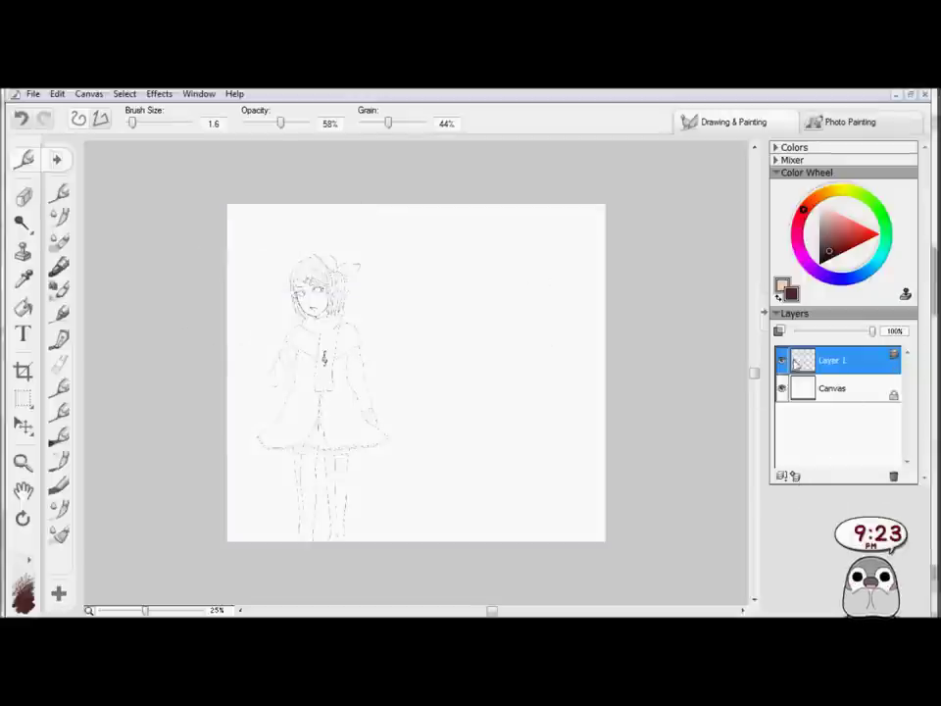
{"action": "right_click", "coordinate": [775, 481]}
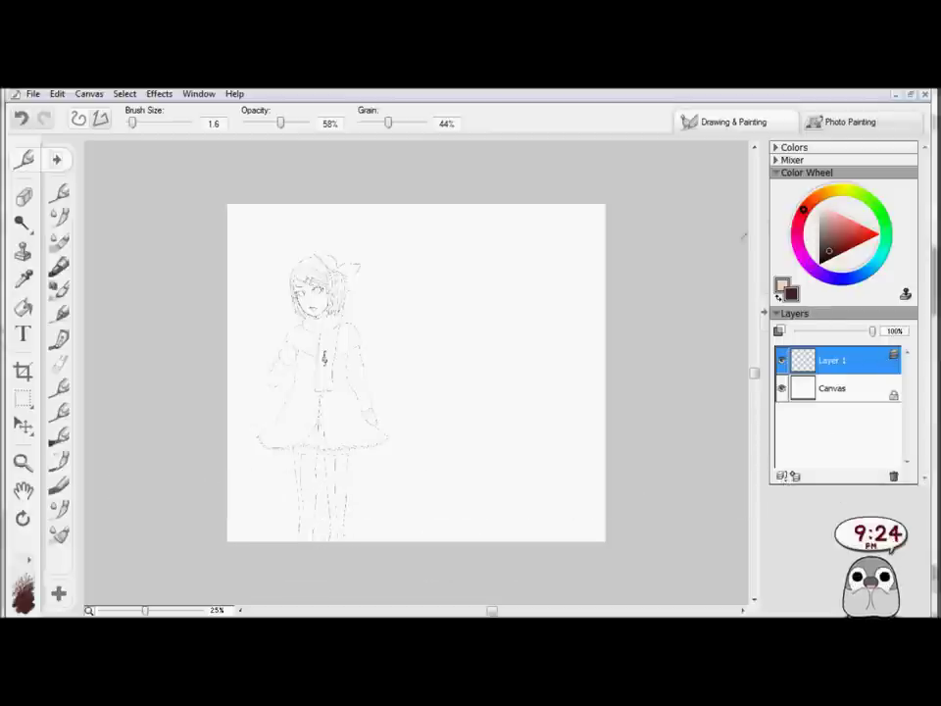
{"action": "left_click", "coordinate": [779, 295]}
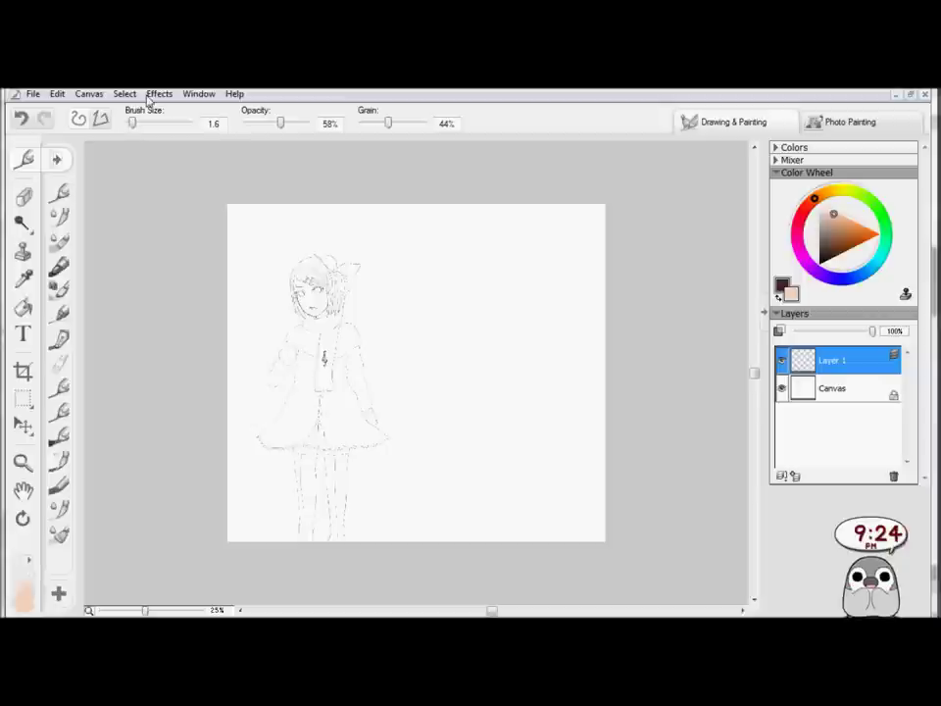
{"action": "left_click", "coordinate": [59, 94]}
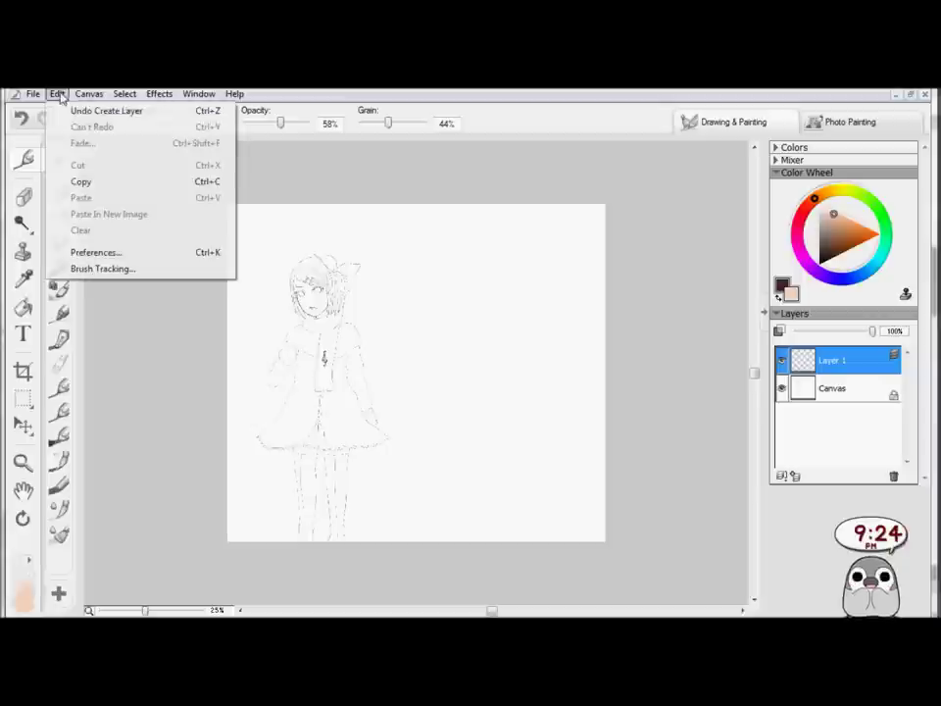
Calibrate Brush Tracking with two sample strokes (Velocity Scale 2.17, Pressure Scale 0.56) and save
{"action": "left_click", "coordinate": [120, 269]}
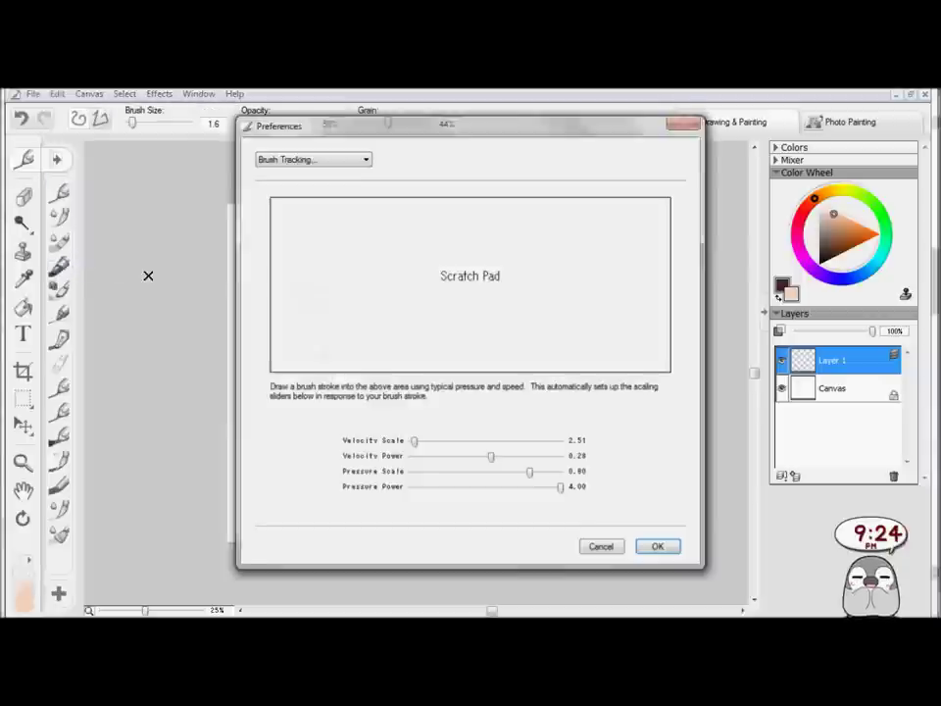
{"action": "mouse_move", "coordinate": [370, 320]}
{"action": "left_mouse_down"}
{"action": "mouse_move", "coordinate": [543, 232]}
{"action": "mouse_move", "coordinate": [627, 206]}
{"action": "left_mouse_up"}
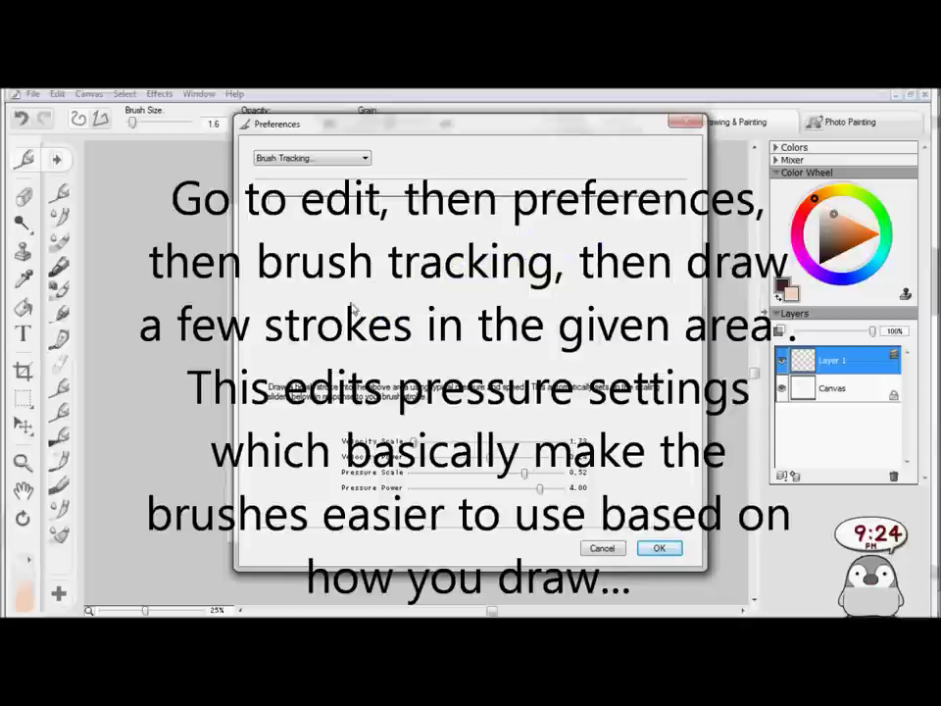
{"action": "left_click_drag", "start_coordinate": [351, 306], "coordinate": [531, 233]}
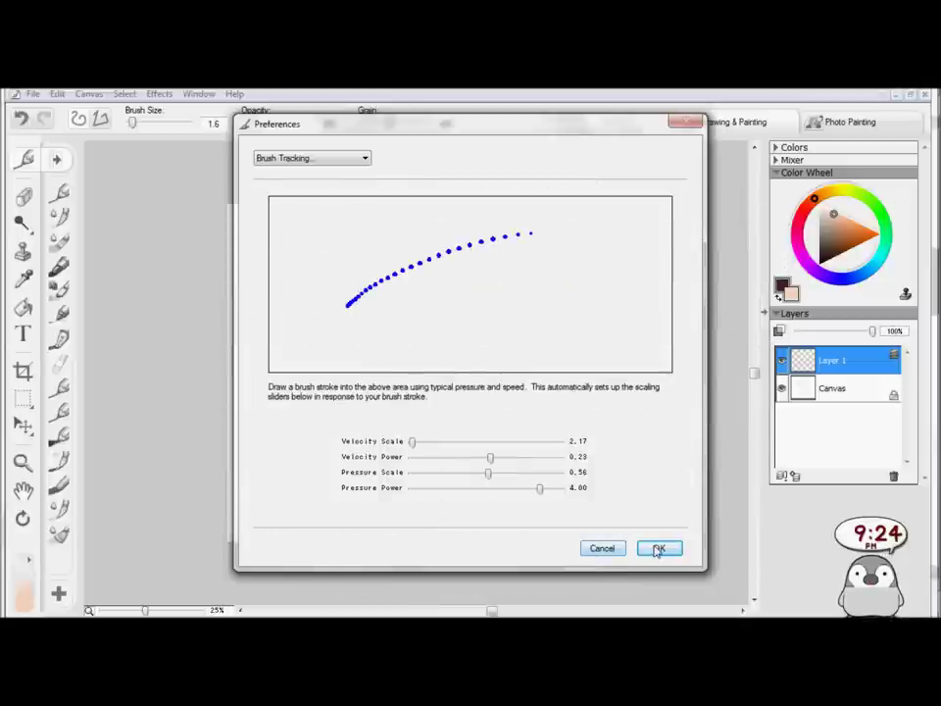
{"action": "left_click", "coordinate": [658, 549]}
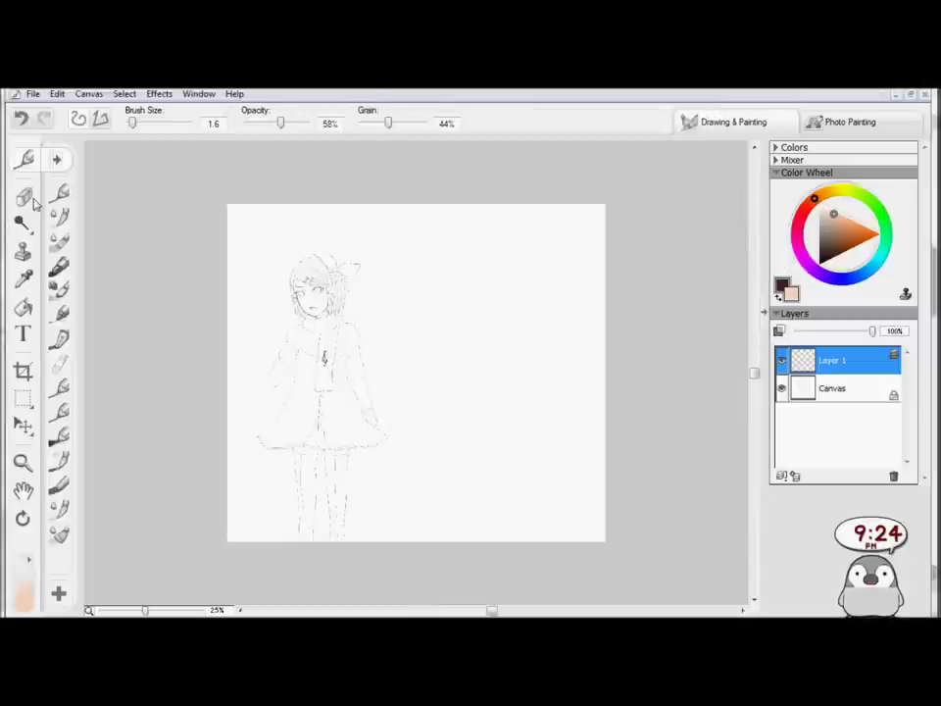
Zoom the sketch to 57% and select the Broad Water watercolour brush at about size 29.6
{"action": "left_click", "coordinate": [22, 463]}
{"action": "left_click_drag", "start_coordinate": [239, 239], "coordinate": [406, 440]}
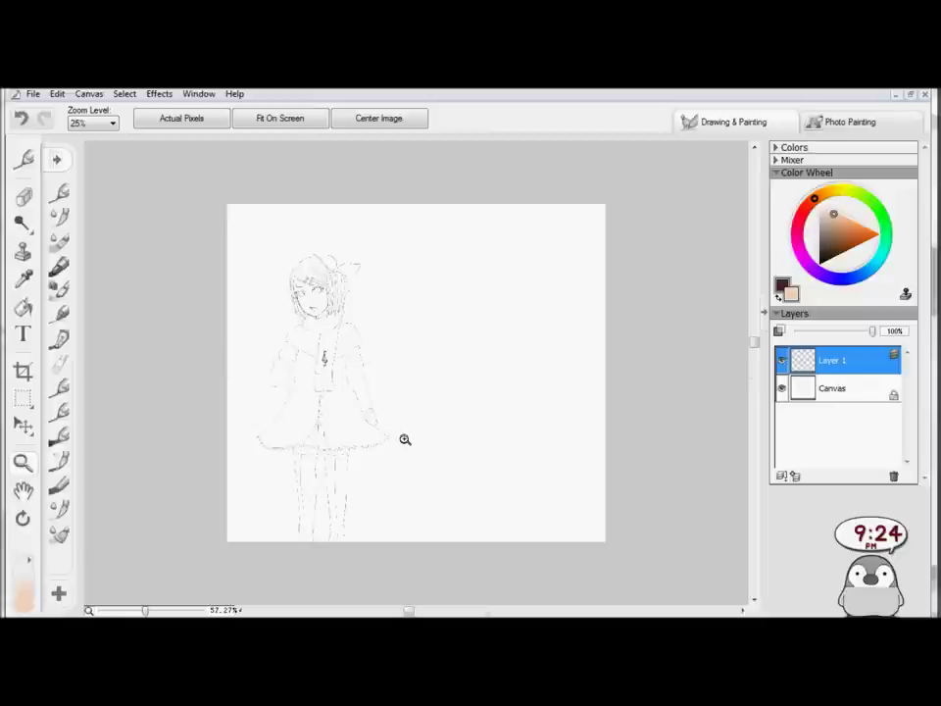
{"action": "left_click", "coordinate": [27, 163]}
{"action": "left_click", "coordinate": [117, 162]}
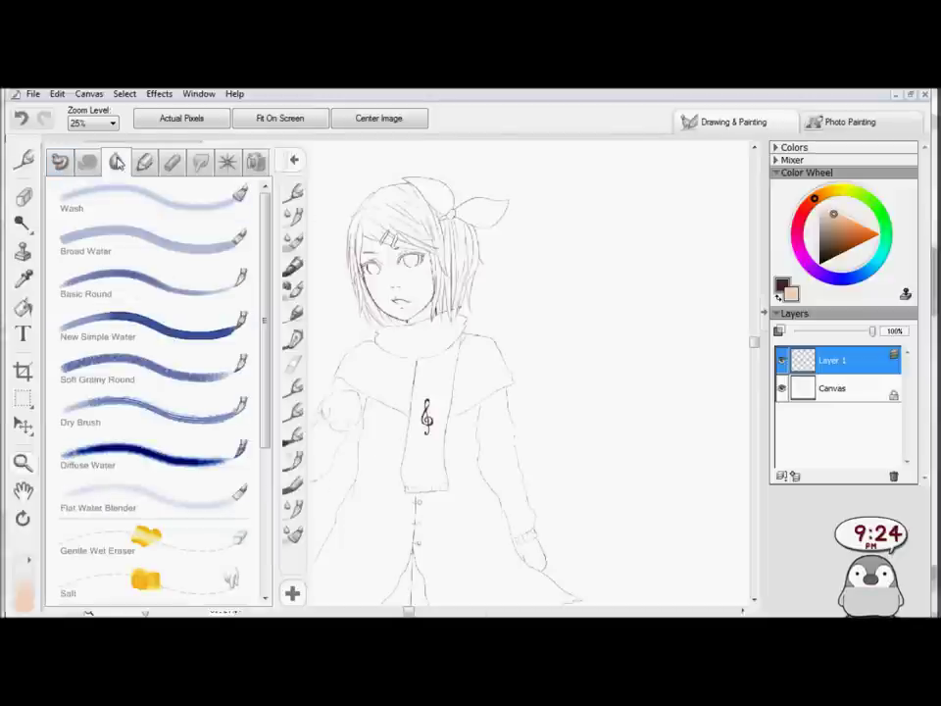
{"action": "left_click", "coordinate": [151, 251]}
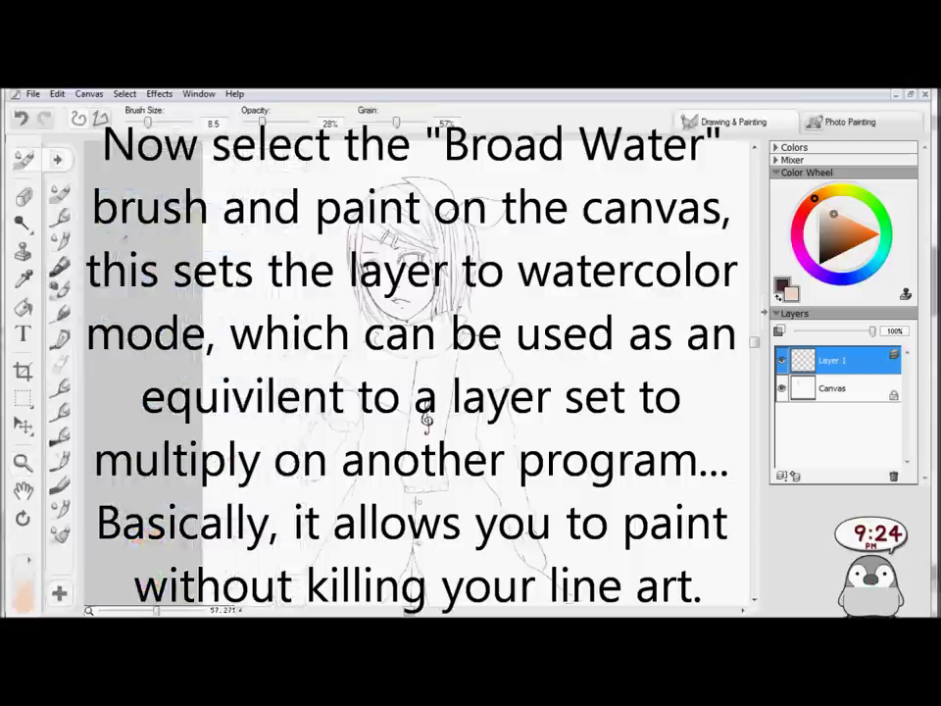
{"action": "key", "text": "bracketright"}
{"action": "key", "text": "bracketright"}
{"action": "key", "text": "bracketright"}
{"action": "key", "text": "bracketright"}
{"action": "key", "text": "bracketright"}
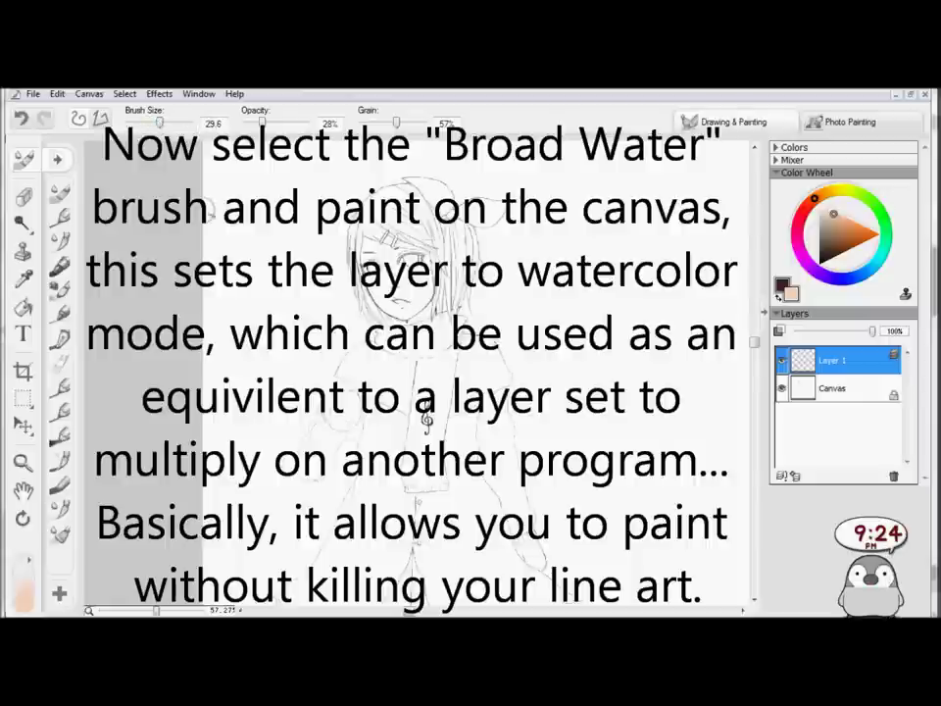
Paint a Broad Water test stroke, making Layer 1 a watercolour layer, then undo it
{"action": "left_click_drag", "start_coordinate": [201, 294], "coordinate": [736, 166]}
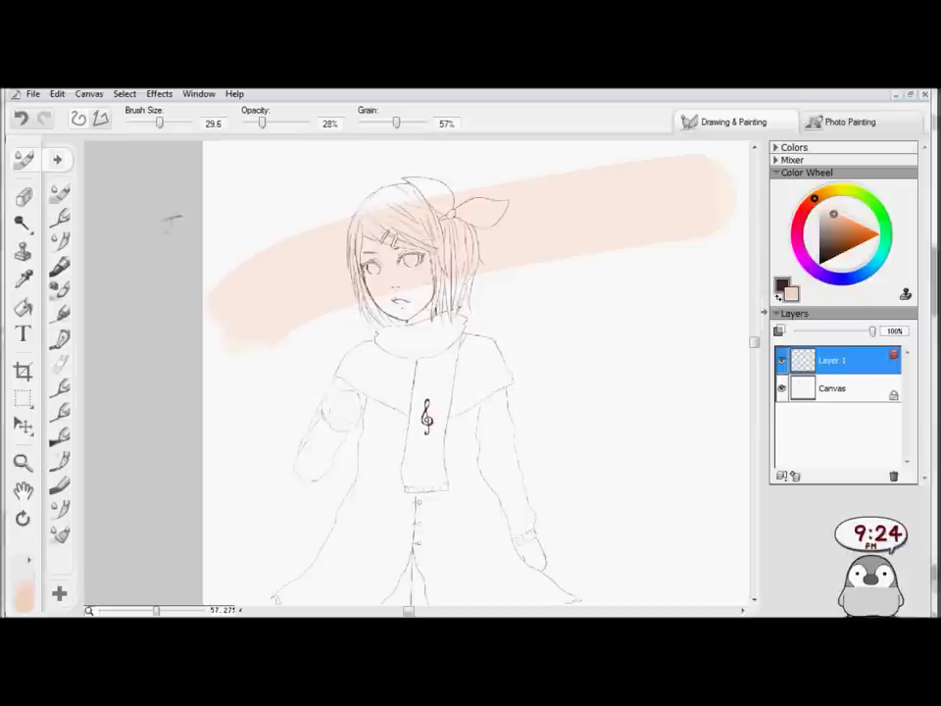
{"action": "left_click", "coordinate": [21, 118]}
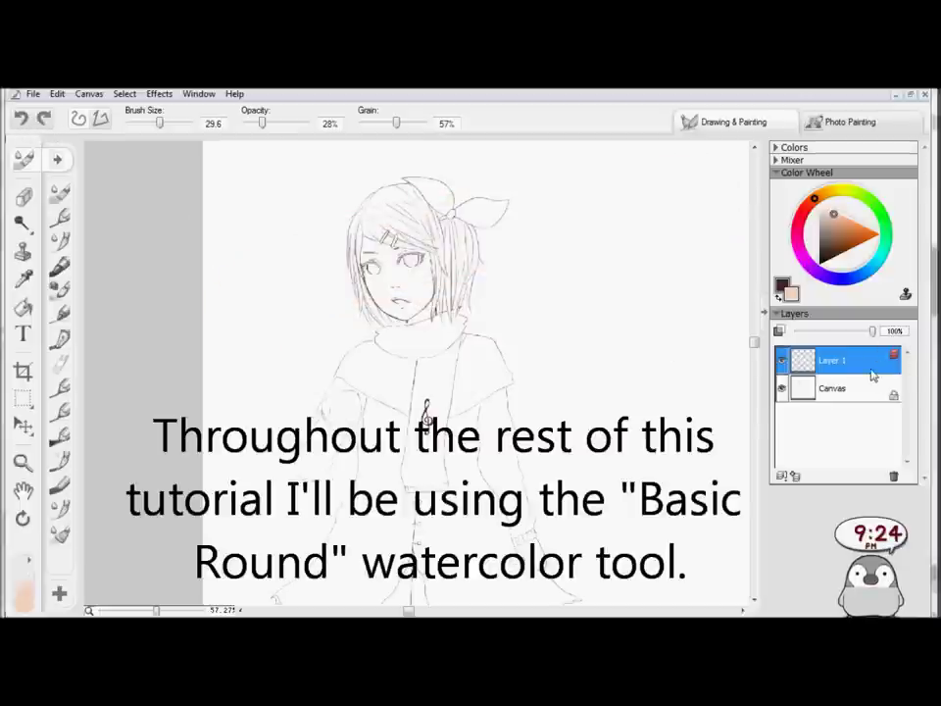
{"action": "left_click", "coordinate": [57, 160]}
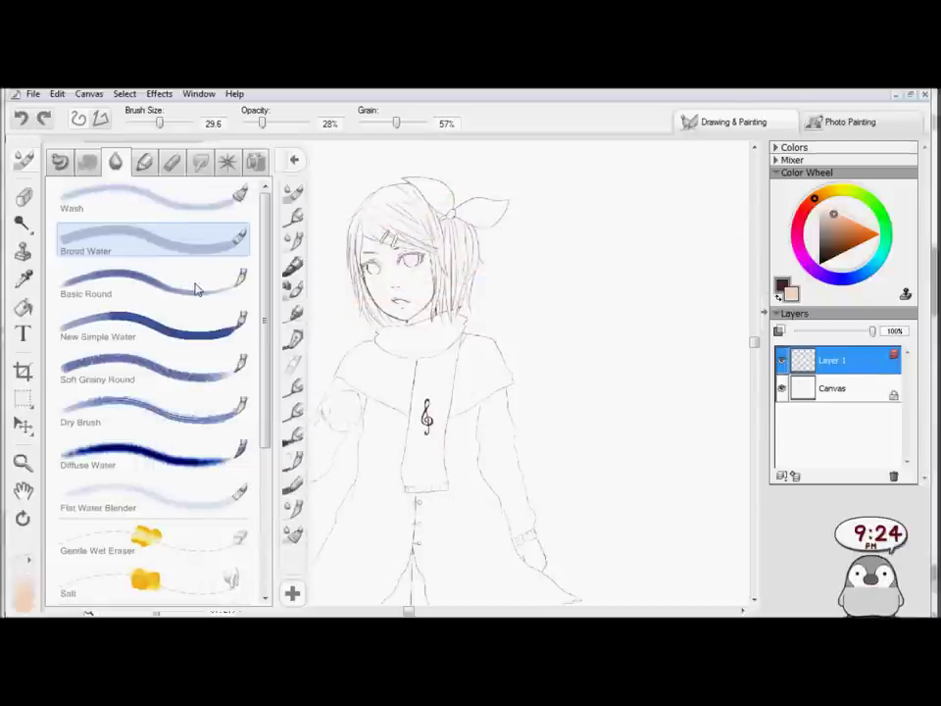
Select the Basic Round watercolour brush and set its size to 27.4
{"action": "left_click", "coordinate": [195, 289]}
{"action": "left_click_drag", "start_coordinate": [154, 123], "coordinate": [148, 126]}
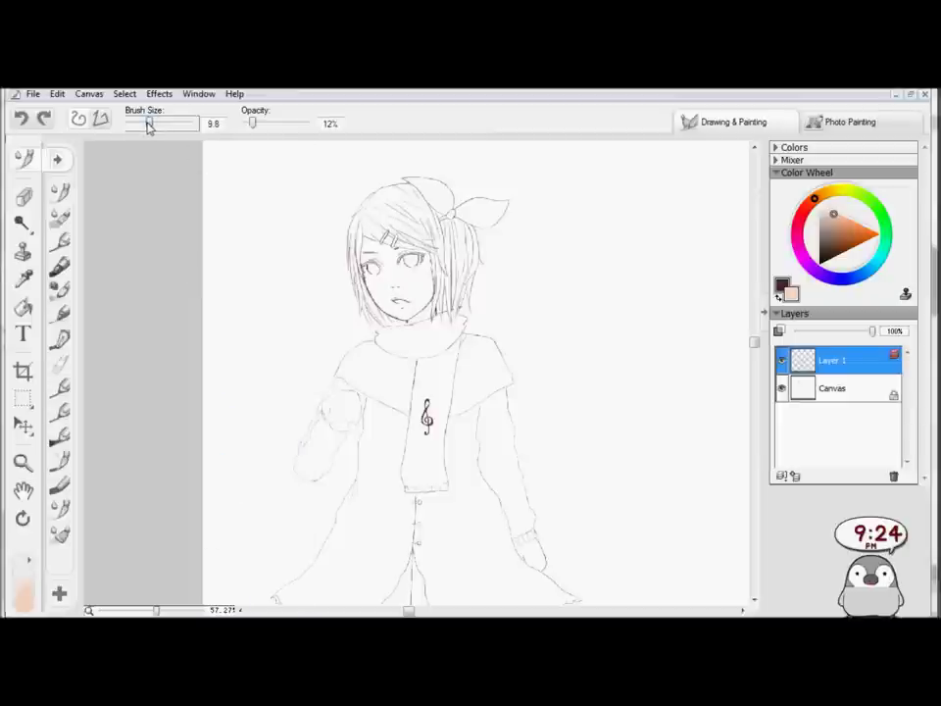
{"action": "left_click_drag", "start_coordinate": [147, 123], "coordinate": [151, 122]}
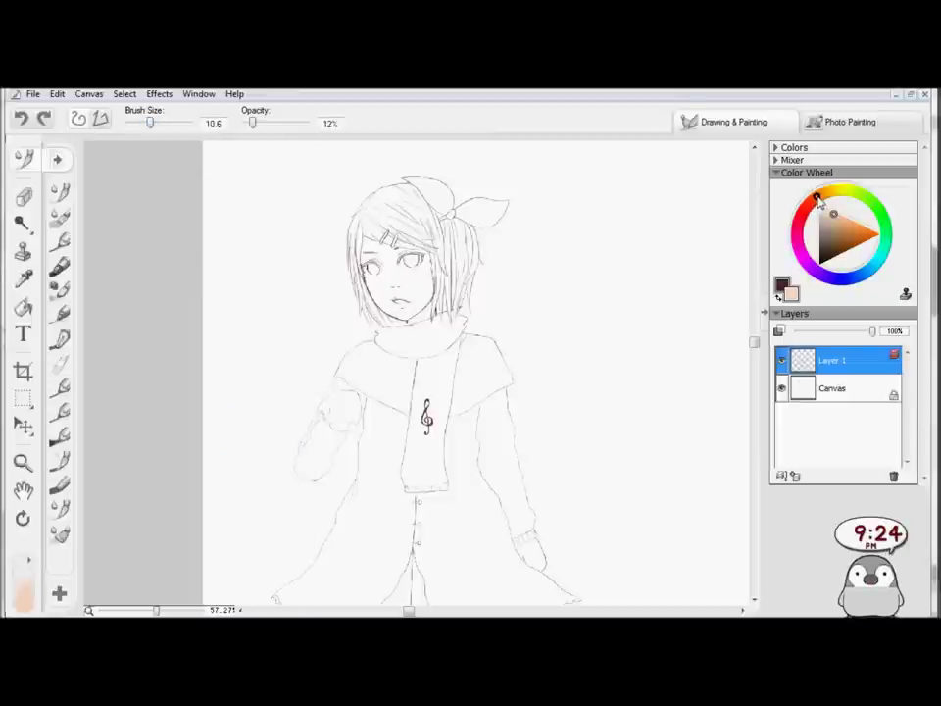
{"action": "left_click_drag", "start_coordinate": [150, 123], "coordinate": [159, 122]}
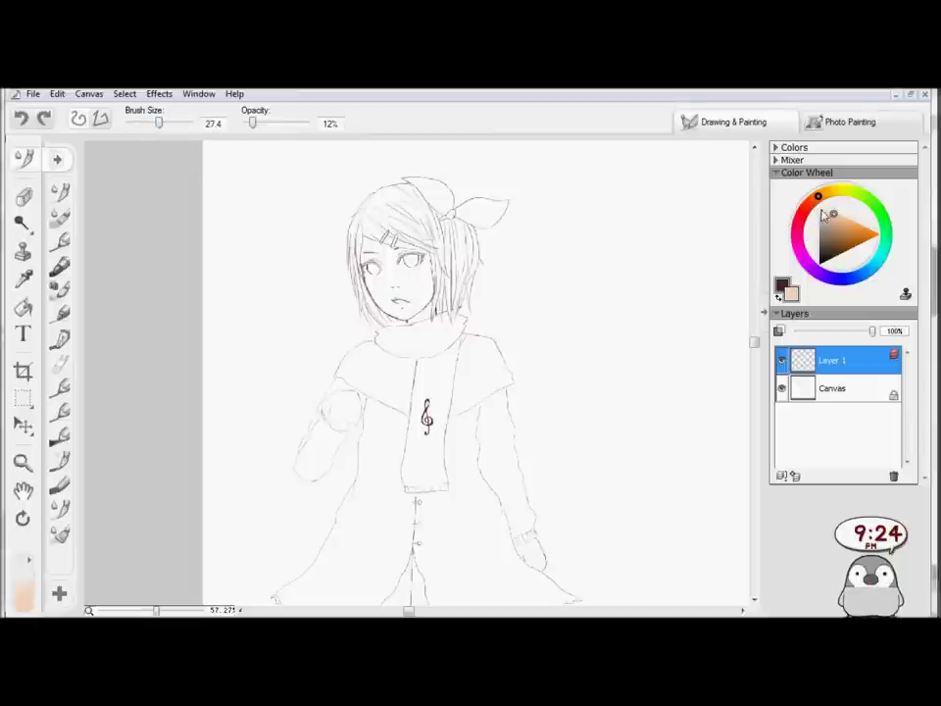
Paint peach watercolour skin over the face, neck and both thighs
{"action": "mouse_move", "coordinate": [378, 267]}
{"action": "left_mouse_down"}
{"action": "mouse_move", "coordinate": [412, 294]}
{"action": "mouse_move", "coordinate": [372, 275]}
{"action": "mouse_move", "coordinate": [392, 296]}
{"action": "mouse_move", "coordinate": [423, 290]}
{"action": "left_mouse_up"}
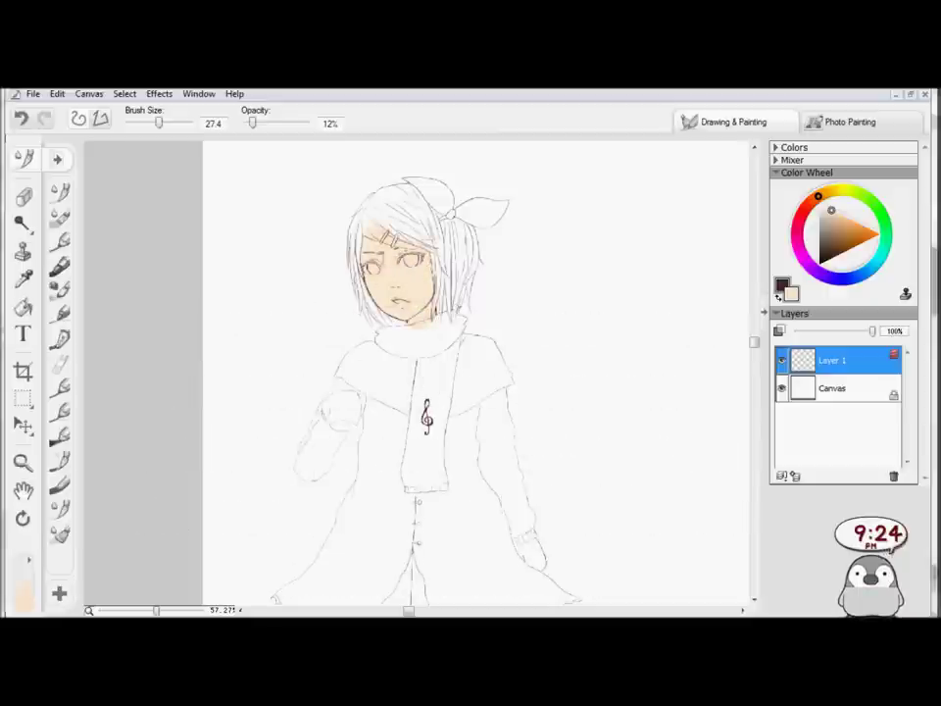
{"action": "scroll", "coordinate": [477, 372], "scroll_direction": "down", "scroll_amount": 3}
{"action": "left_click_drag", "start_coordinate": [367, 524], "coordinate": [451, 549]}
{"action": "mouse_move", "coordinate": [754, 382]}
{"action": "left_mouse_down"}
{"action": "mouse_move", "coordinate": [750, 410]}
{"action": "mouse_move", "coordinate": [752, 344]}
{"action": "left_mouse_up"}
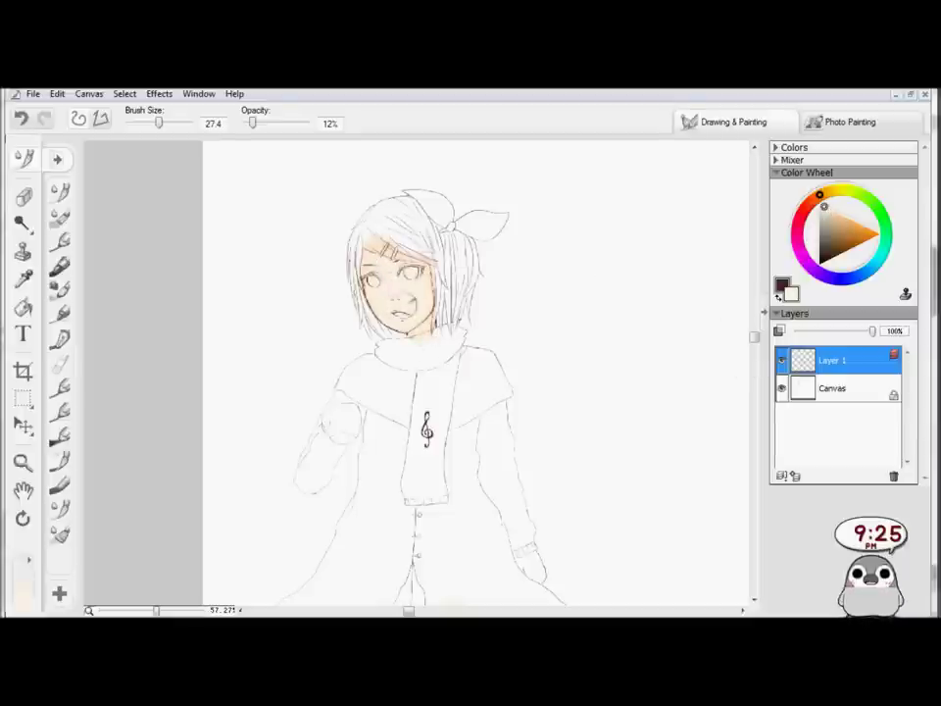
{"action": "scroll", "coordinate": [568, 284], "scroll_direction": "down", "scroll_amount": 3}
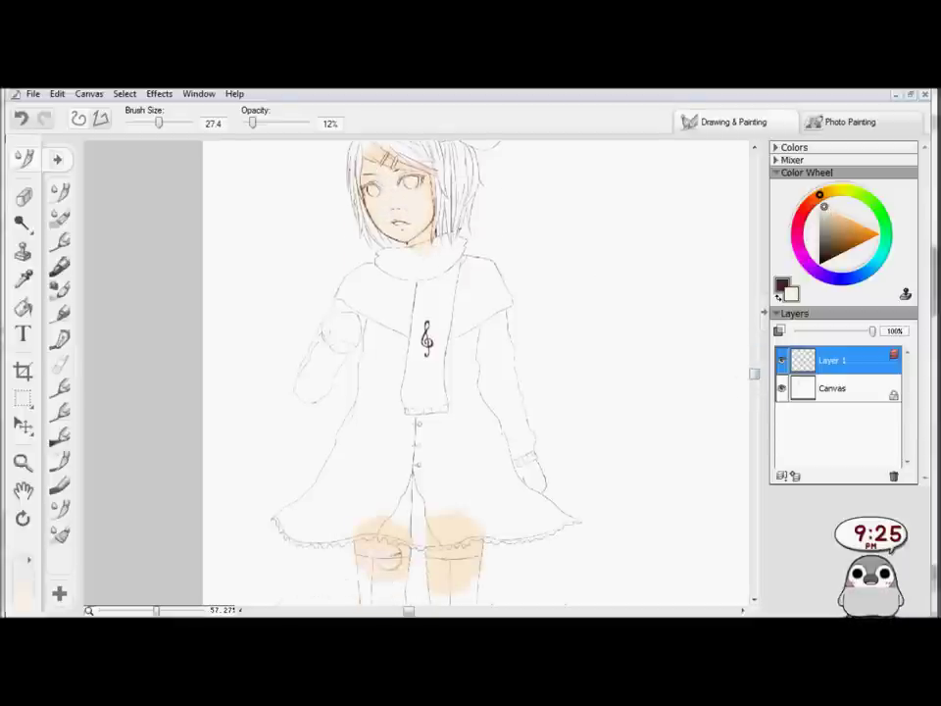
{"action": "scroll", "coordinate": [755, 382], "scroll_direction": "up", "scroll_amount": 4}
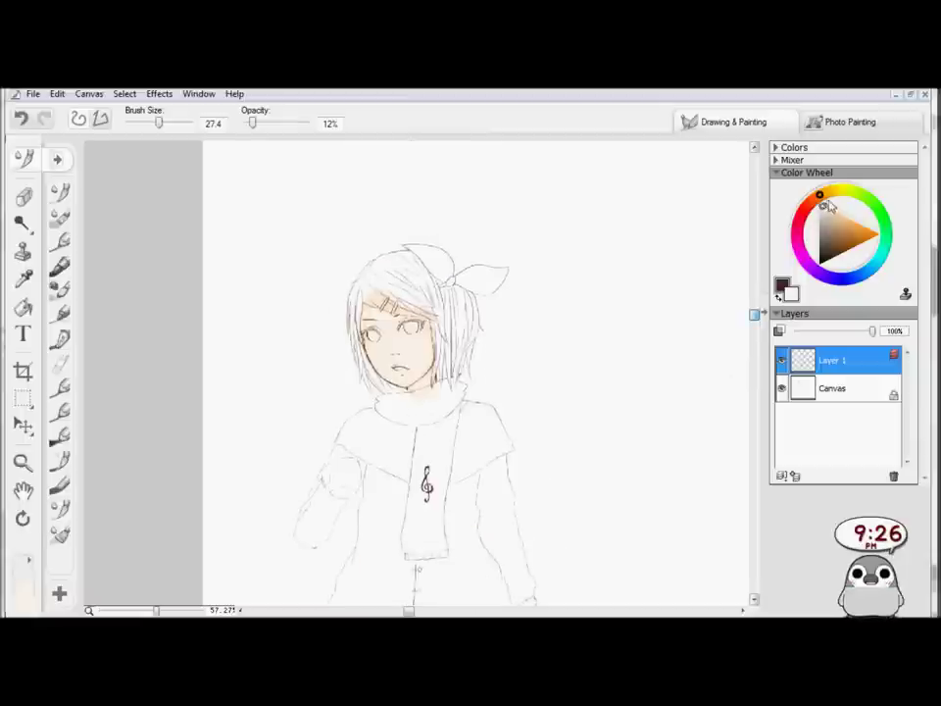
At 100% zoom with brush size 11.5, paint reddish shading near the hair clip
{"action": "left_click", "coordinate": [284, 269], "text": "ctrl"}
{"action": "left_click", "coordinate": [839, 217]}
{"action": "left_click_drag", "start_coordinate": [158, 122], "coordinate": [150, 122]}
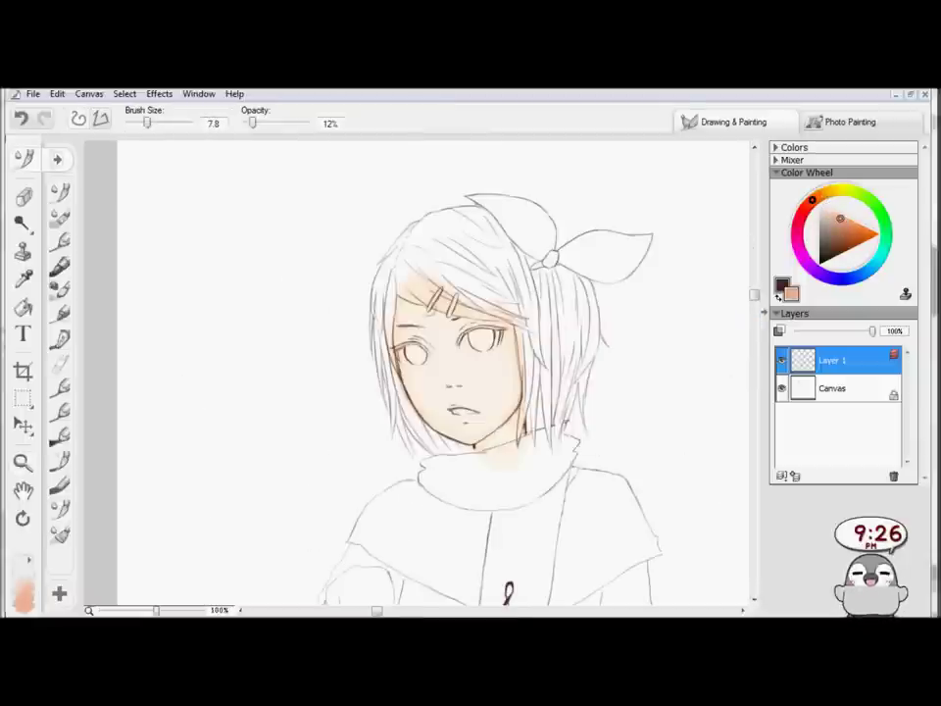
{"action": "left_click_drag", "start_coordinate": [426, 297], "coordinate": [461, 314]}
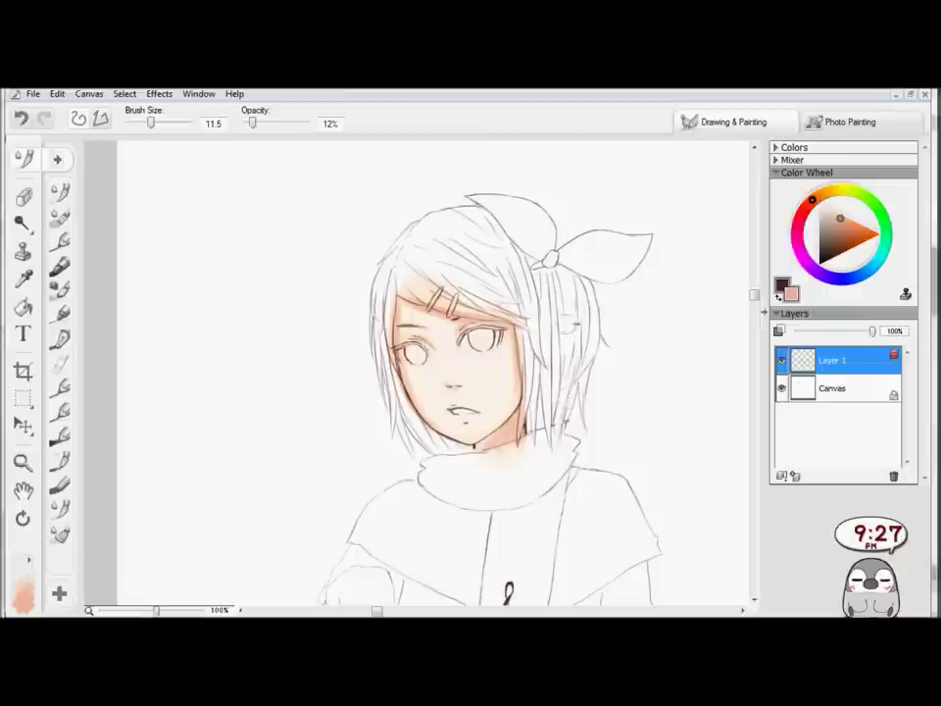
Shade the tops and sides of the stockings in darker orange
{"action": "scroll", "coordinate": [565, 424], "scroll_direction": "down", "scroll_amount": 5}
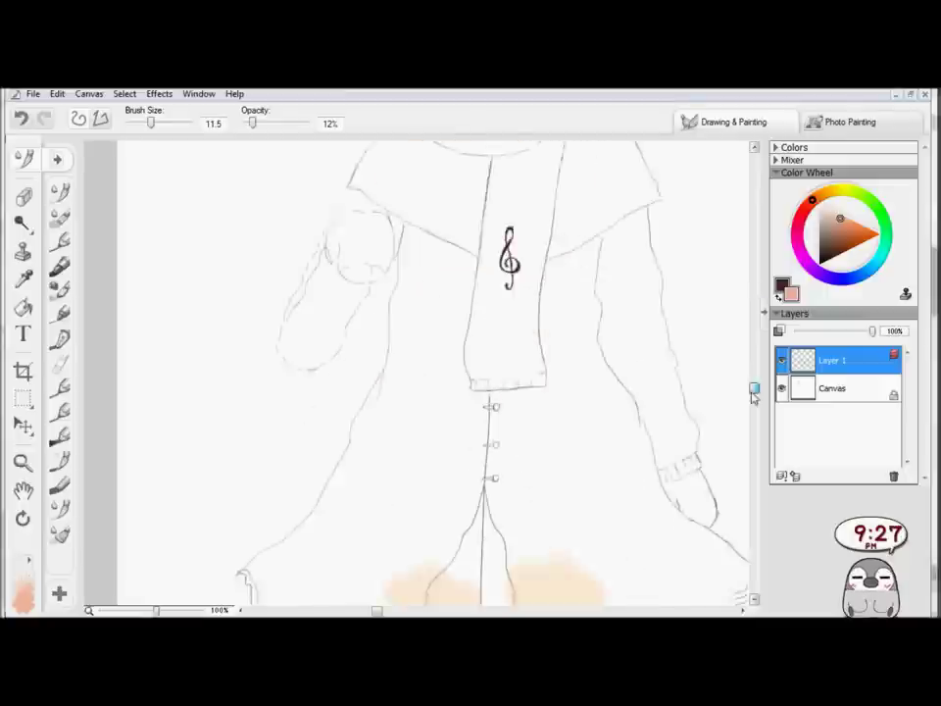
{"action": "scroll", "coordinate": [394, 418], "scroll_direction": "down", "scroll_amount": 5}
{"action": "mouse_move", "coordinate": [384, 386]}
{"action": "left_mouse_down"}
{"action": "mouse_move", "coordinate": [479, 394]}
{"action": "mouse_move", "coordinate": [386, 423]}
{"action": "left_mouse_up"}
{"action": "left_click_drag", "start_coordinate": [473, 397], "coordinate": [474, 436]}
{"action": "mouse_move", "coordinate": [508, 389]}
{"action": "left_mouse_down"}
{"action": "mouse_move", "coordinate": [603, 386]}
{"action": "mouse_move", "coordinate": [594, 442]}
{"action": "left_mouse_up"}
{"action": "scroll", "coordinate": [704, 348], "scroll_direction": "up", "scroll_amount": 10}
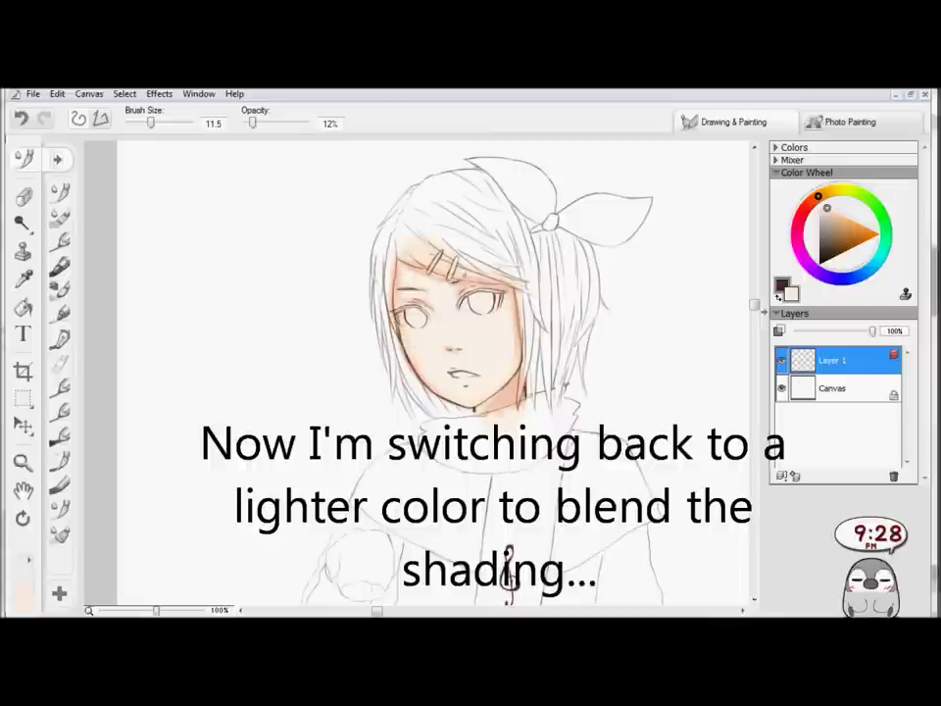
Resize the brush to about 9.3 and sample peach, cream and saturated orange skin tones
{"action": "key", "text": "bracketleft"}
{"action": "key", "text": "bracketleft"}
{"action": "key", "text": "bracketleft"}
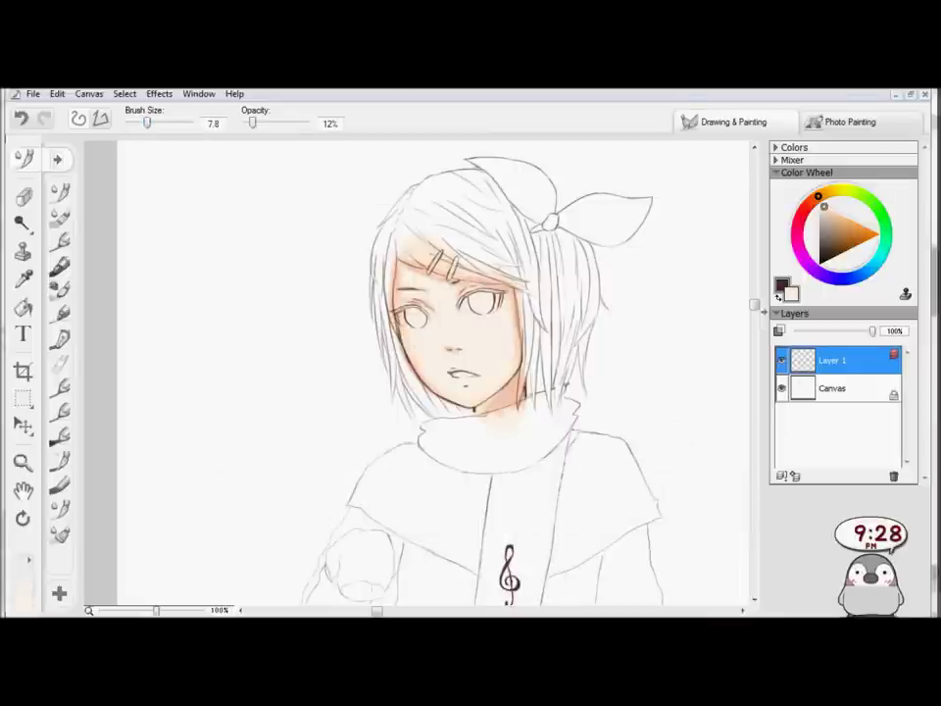
{"action": "key", "text": "bracketright"}
{"action": "key", "text": "bracketright"}
{"action": "key", "text": "bracketright"}
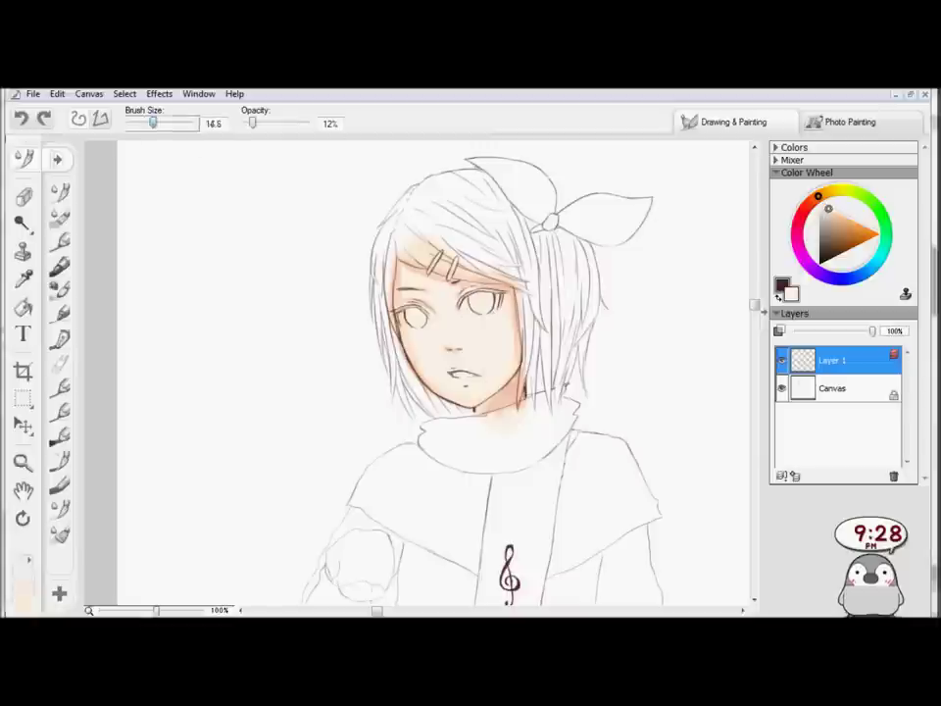
{"action": "left_click", "coordinate": [451, 365], "text": "alt"}
{"action": "key", "text": "bracketleft"}
{"action": "key", "text": "bracketleft"}
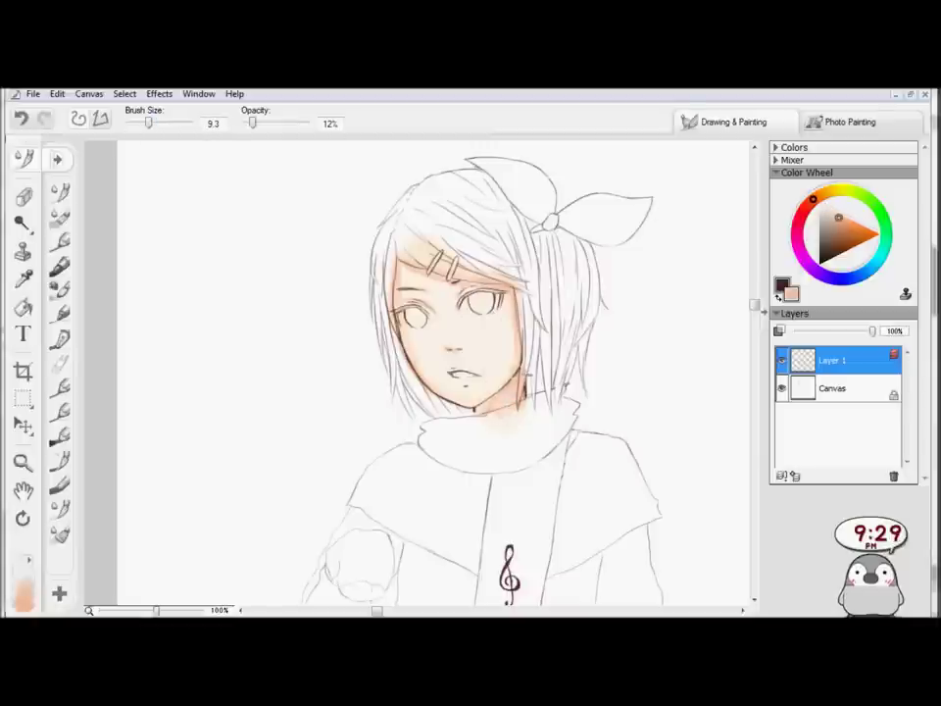
{"action": "left_click", "coordinate": [424, 364], "text": "alt"}
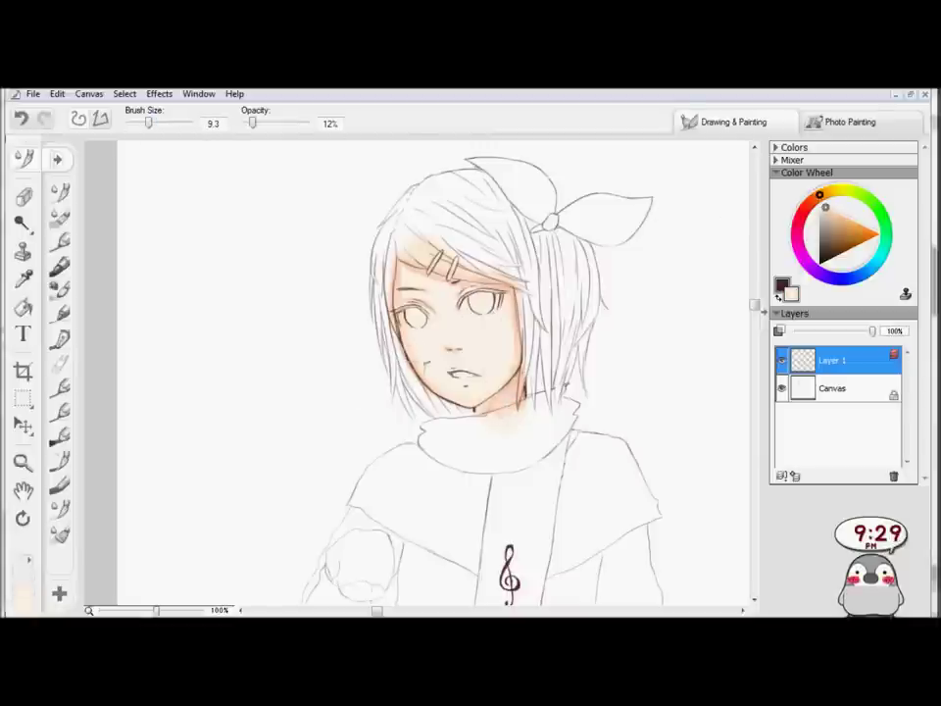
{"action": "left_click", "coordinate": [414, 349], "text": "alt"}
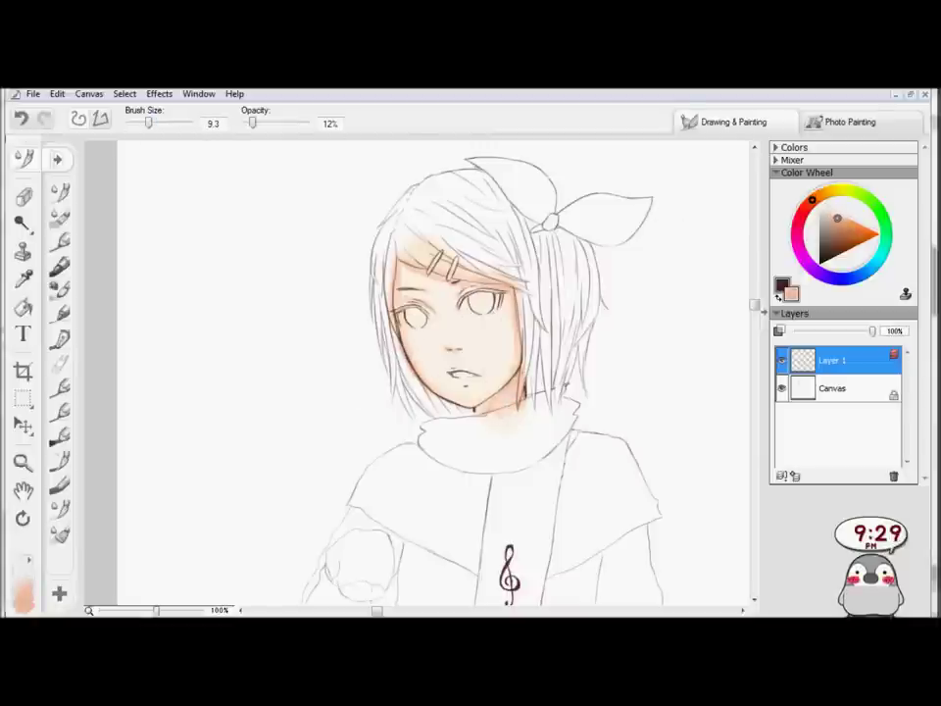
{"action": "left_click", "coordinate": [521, 292], "text": "ctrl"}
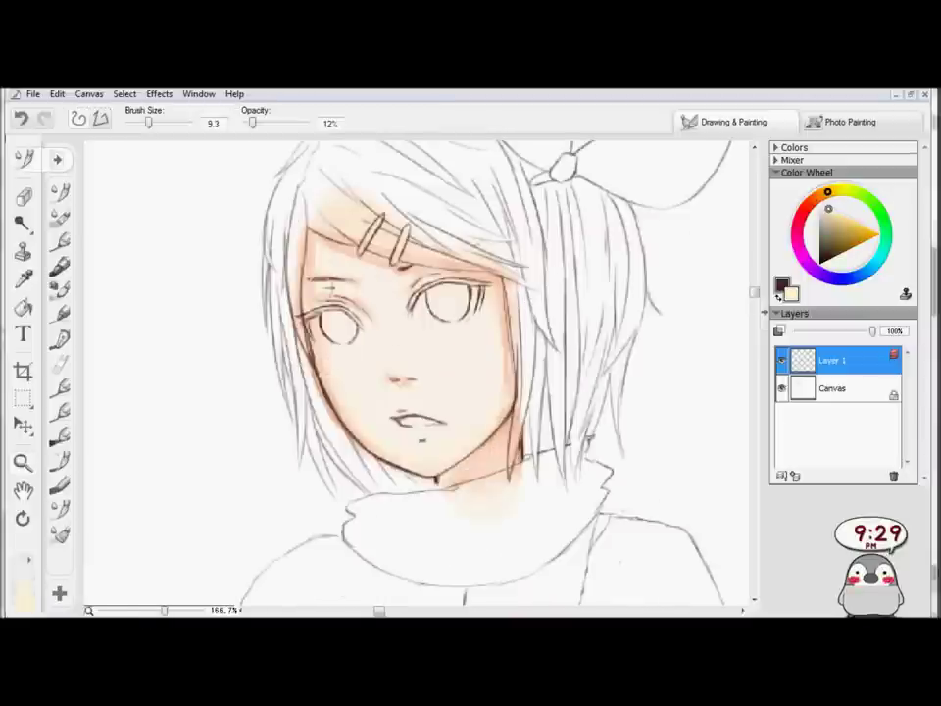
{"action": "left_click", "coordinate": [318, 363], "text": "alt"}
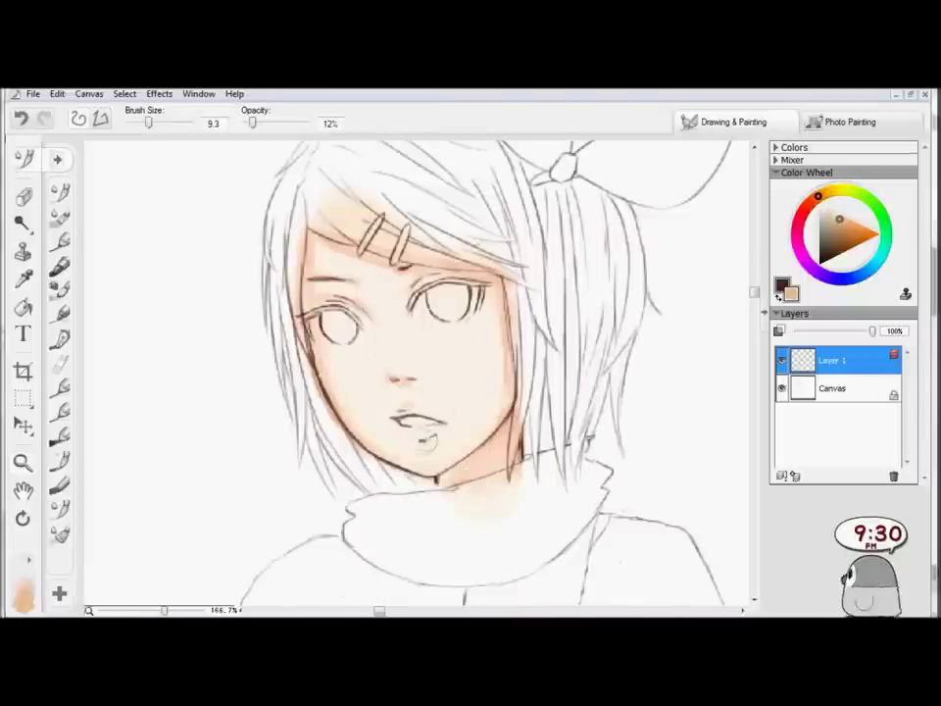
{"action": "key", "text": "bracketleft"}
{"action": "key", "text": "bracketleft"}
{"action": "key", "text": "bracketleft"}
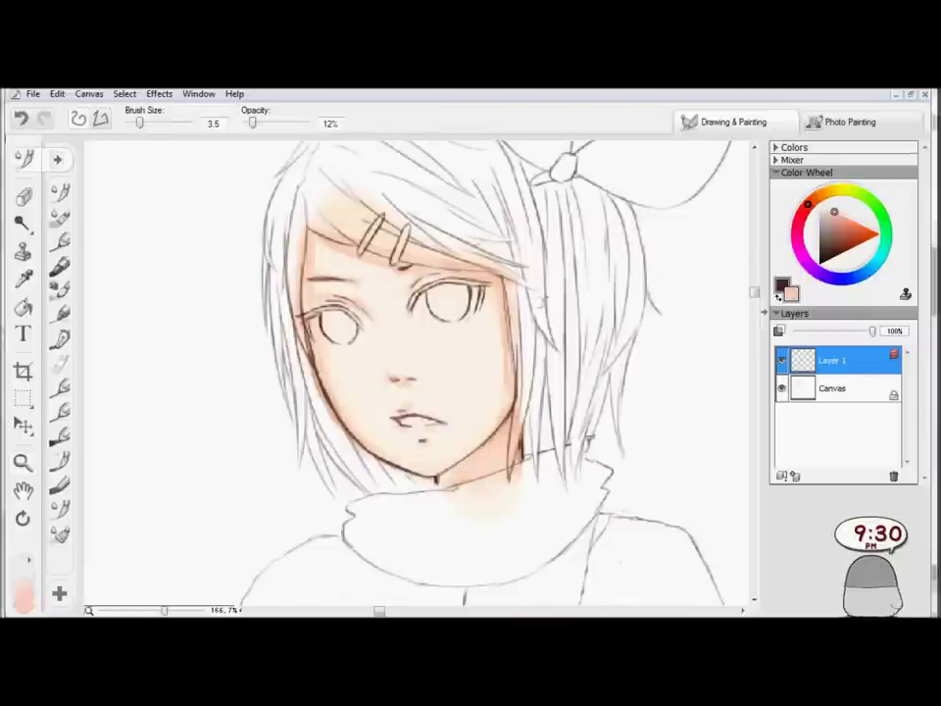
{"action": "left_click", "coordinate": [652, 441], "text": "alt"}
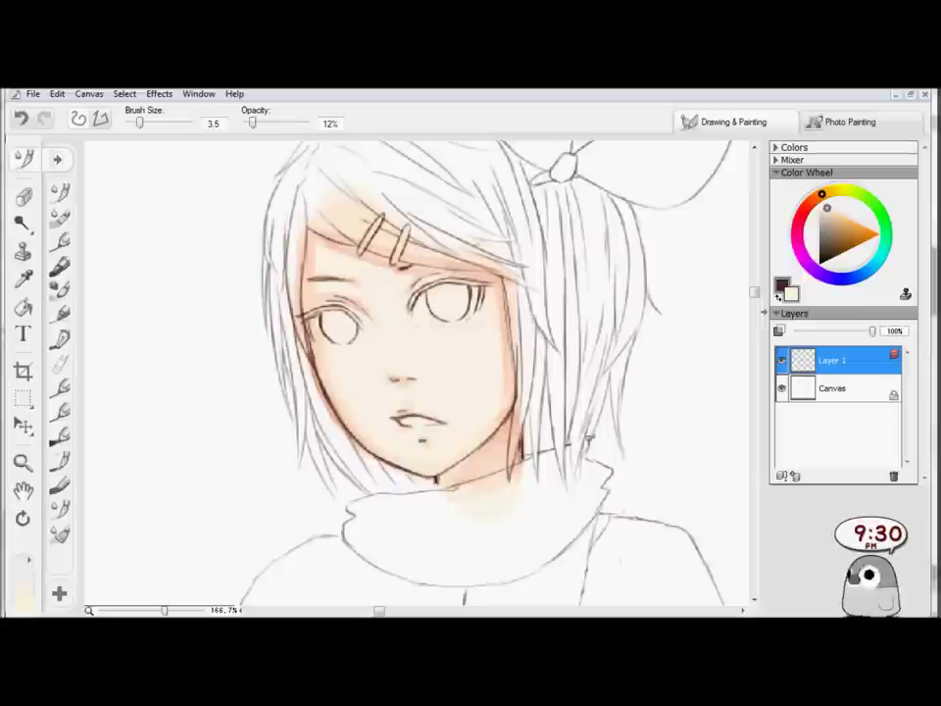
{"action": "left_click", "coordinate": [424, 374], "text": "alt"}
Fit the whole drawing on screen
{"action": "key", "text": "m"}
{"action": "right_click", "coordinate": [147, 437]}
{"action": "left_click", "coordinate": [172, 466]}
{"action": "right_click", "coordinate": [189, 496]}
{"action": "left_click", "coordinate": [231, 552]}
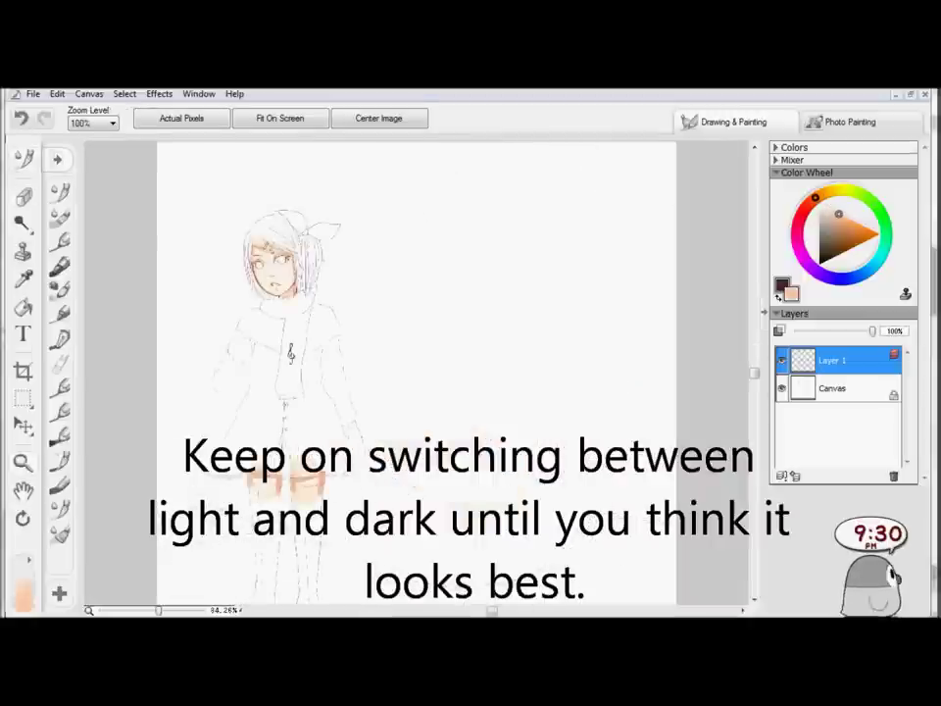
Return to the enlarged brush and undo the dark red stroke on the right leg
{"action": "key", "text": "b"}
{"action": "key", "text": "bracketright"}
{"action": "key", "text": "bracketright"}
{"action": "key", "text": "bracketright"}
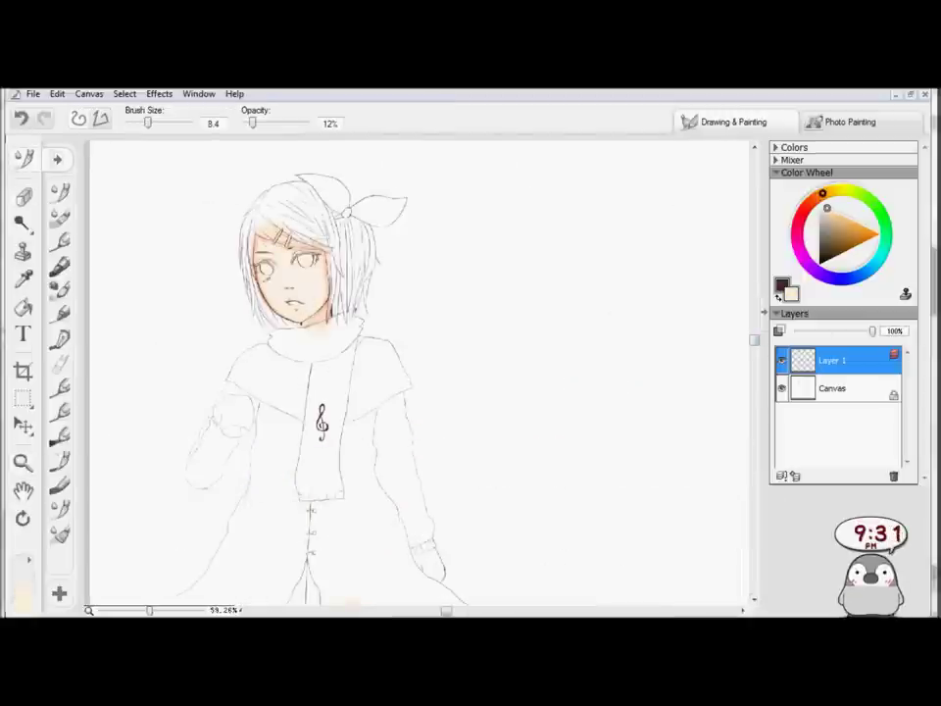
{"action": "scroll", "coordinate": [421, 373], "scroll_direction": "down", "scroll_amount": 3}
{"action": "key", "text": "bracketright"}
{"action": "key", "text": "bracketright"}
{"action": "key", "text": "bracketright"}
{"action": "key", "text": "ctrl+z"}
Brush a faint orange skin tint onto the left cheek, then pick a paler tone
{"action": "left_click", "coordinate": [336, 486], "text": "alt"}
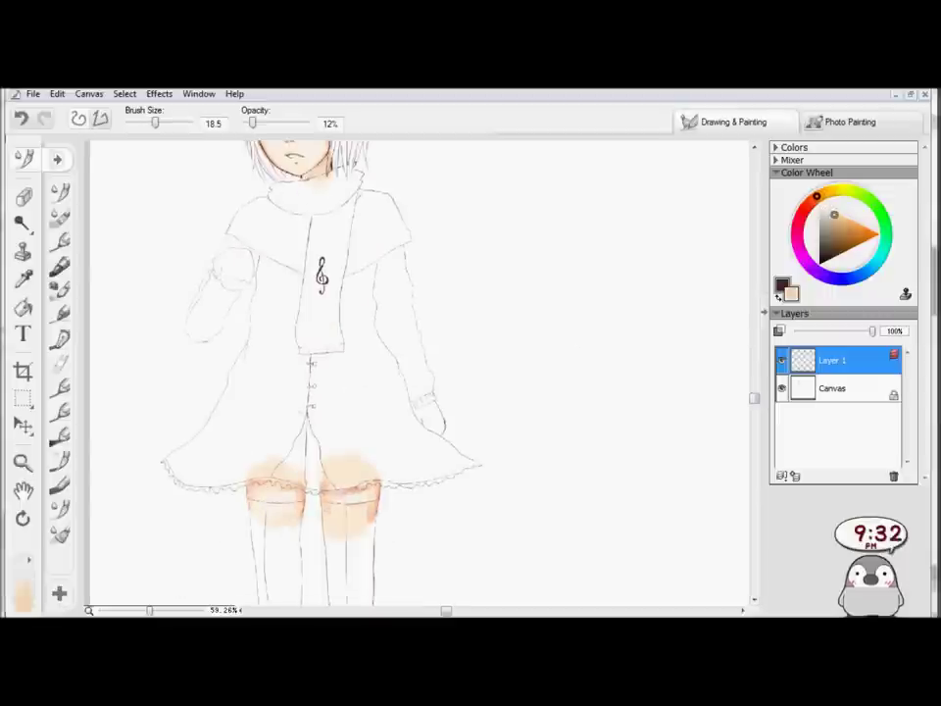
{"action": "scroll", "coordinate": [422, 372], "scroll_direction": "up", "scroll_amount": 4}
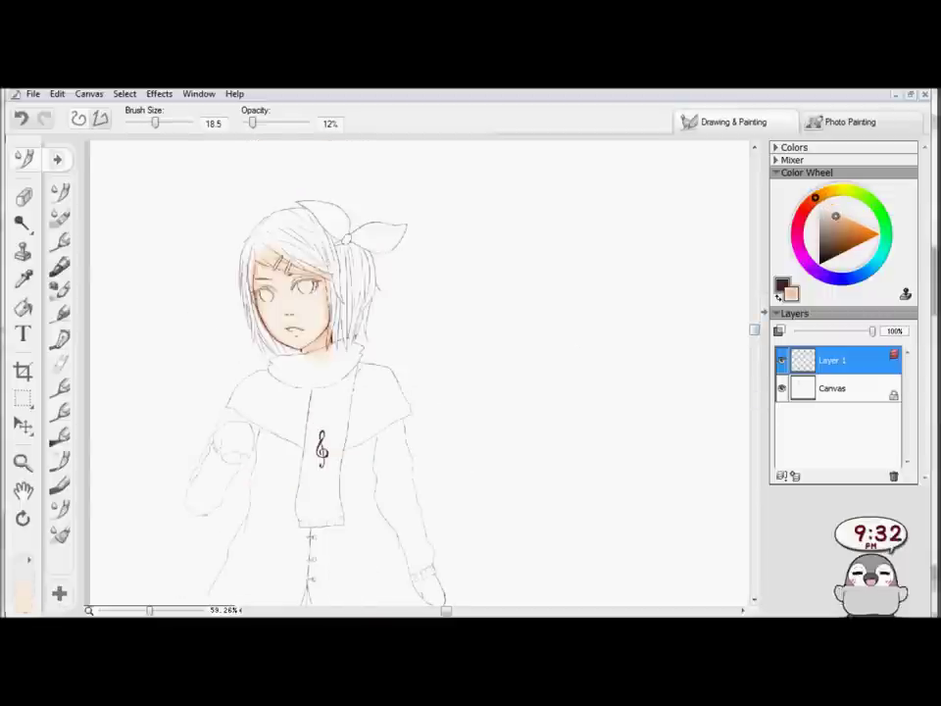
{"action": "left_click_drag", "start_coordinate": [263, 303], "coordinate": [286, 320]}
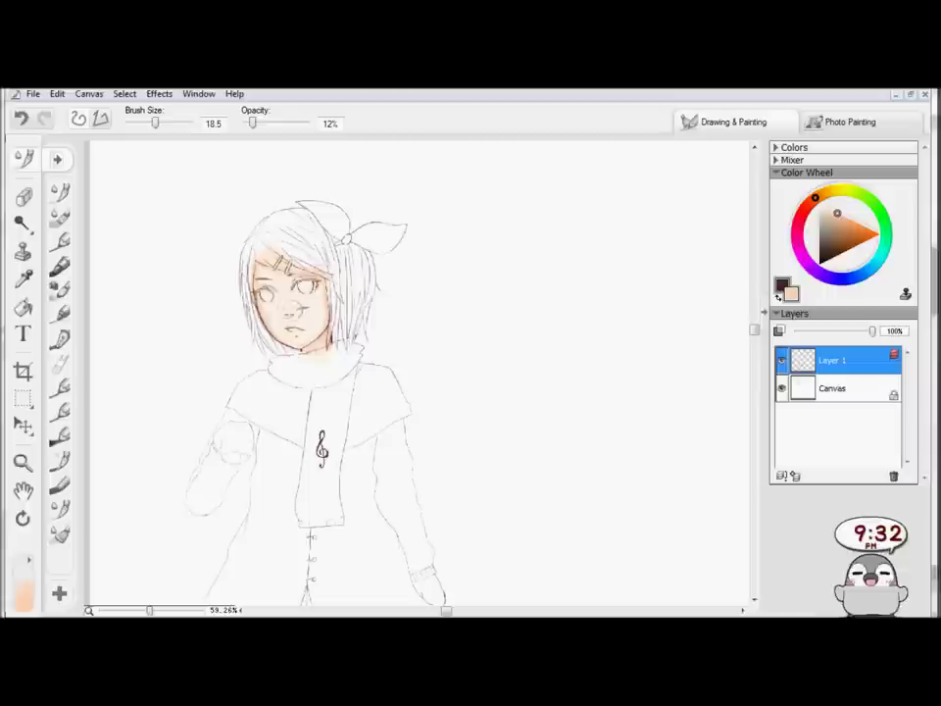
{"action": "left_click", "coordinate": [220, 233], "text": "alt"}
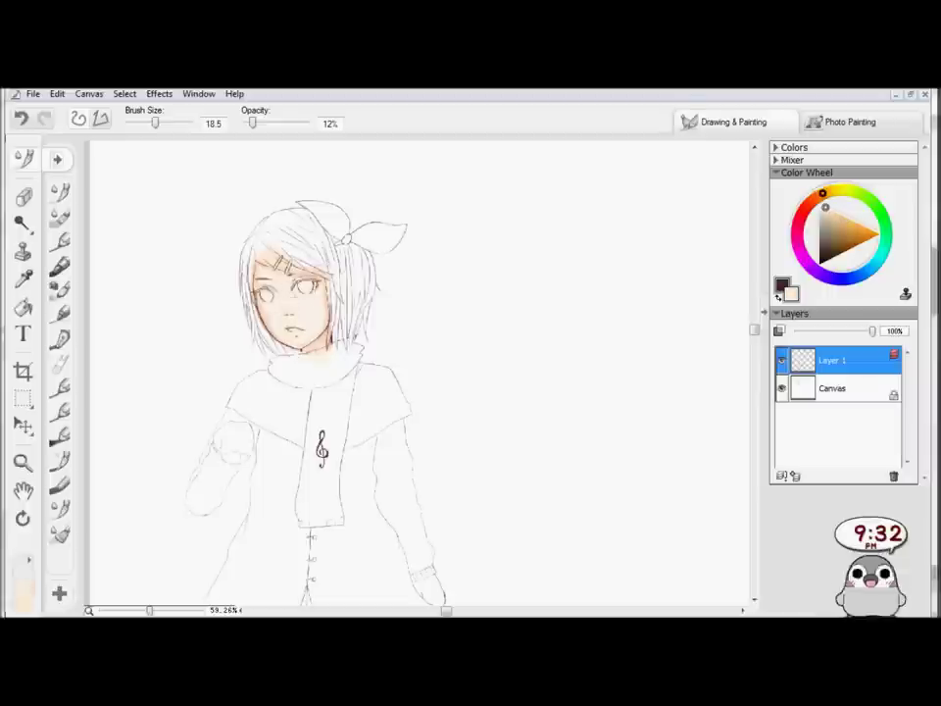
{"action": "key", "text": "bracketleft"}
{"action": "key", "text": "bracketleft"}
{"action": "key", "text": "bracketleft"}
Dab near-white highlights on the face with a small brush, then add empty Layer 2
{"action": "key", "text": "ctrl+alt+0"}
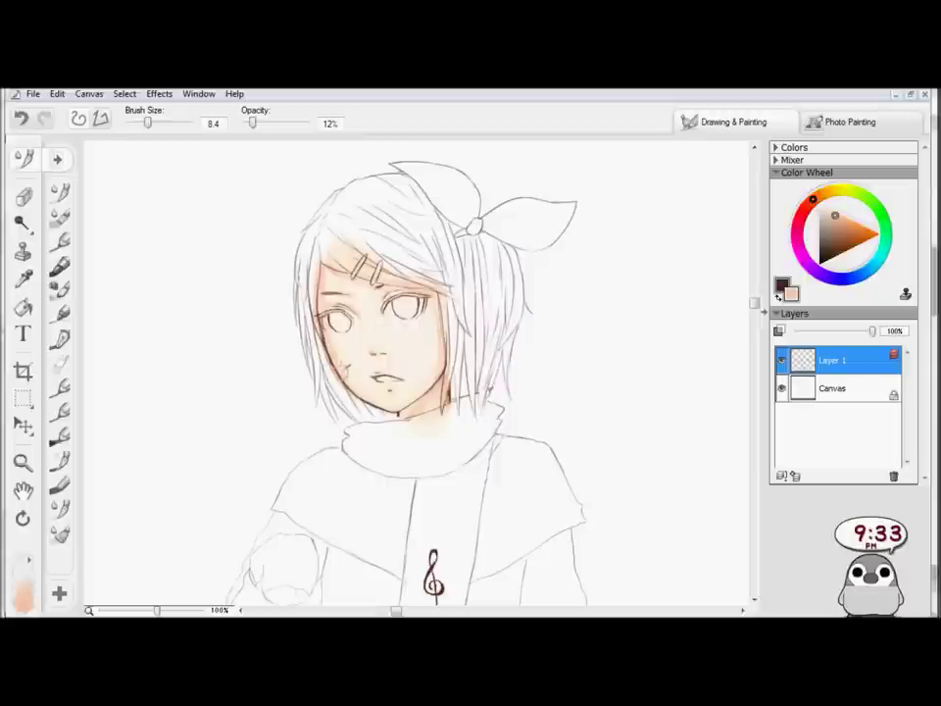
{"action": "left_click", "coordinate": [625, 159], "text": "alt"}
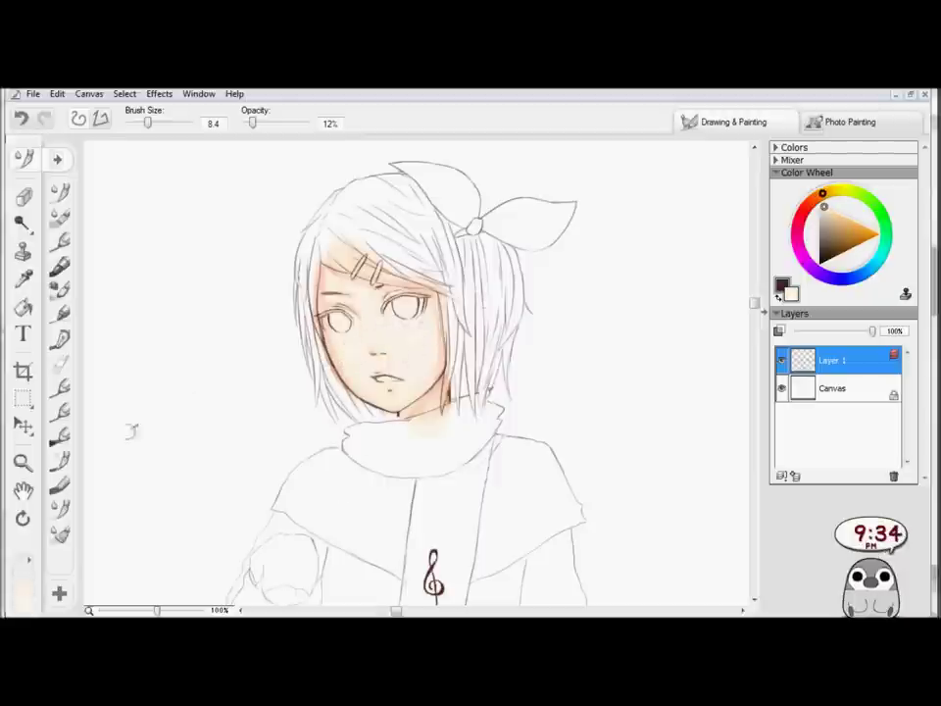
{"action": "key", "text": "bracketleft"}
{"action": "key", "text": "bracketleft"}
{"action": "key", "text": "bracketleft"}
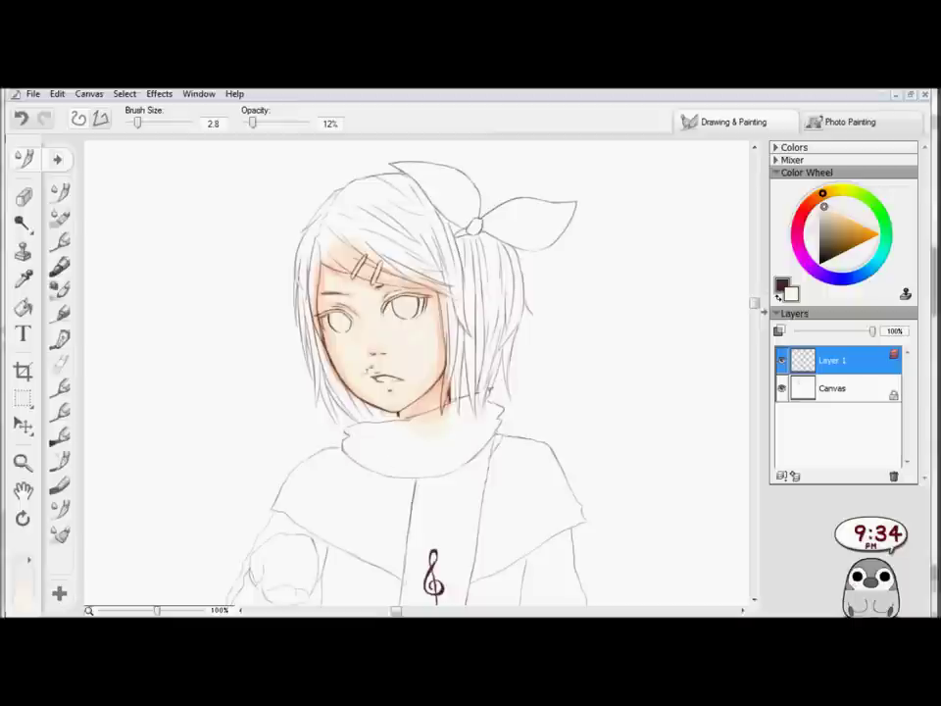
{"action": "scroll", "coordinate": [416, 373], "scroll_direction": "down", "scroll_amount": 5}
{"action": "key", "text": "ctrl+shift+n"}
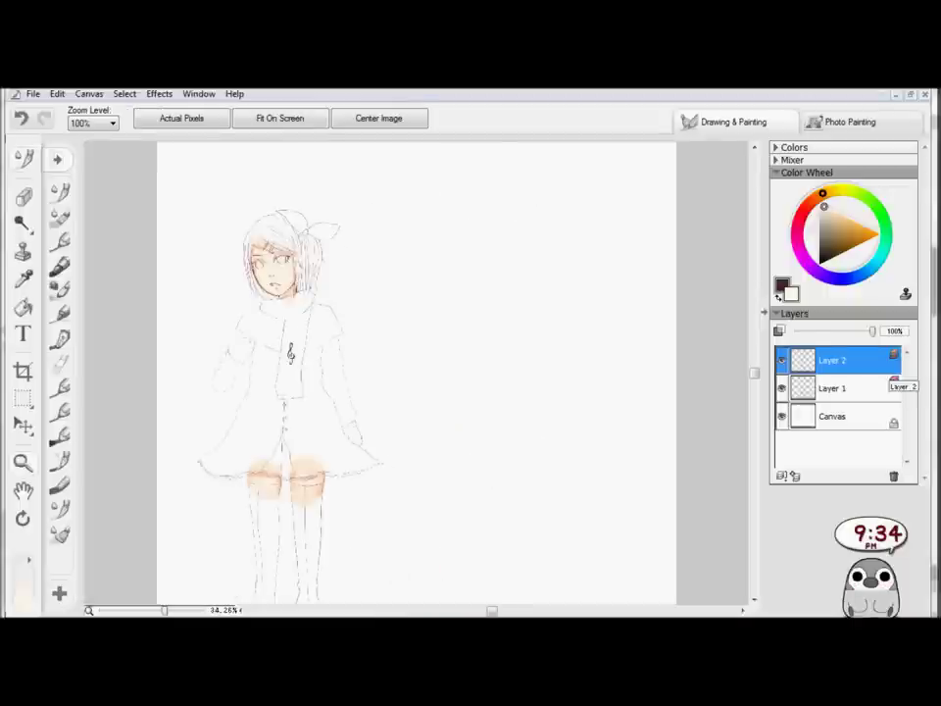
Rename Layer 1 to 'Skin' and apply Match Palette at Color 72%, Amount 19%
{"action": "double_click", "coordinate": [887, 387]}
{"action": "type", "text": "Skin"}
{"action": "key", "text": "Return"}
{"action": "mouse_move", "coordinate": [505, 299]}
{"action": "left_mouse_down"}
{"action": "mouse_move", "coordinate": [571, 300]}
{"action": "mouse_move", "coordinate": [517, 335]}
{"action": "mouse_move", "coordinate": [533, 334]}
{"action": "left_mouse_up"}
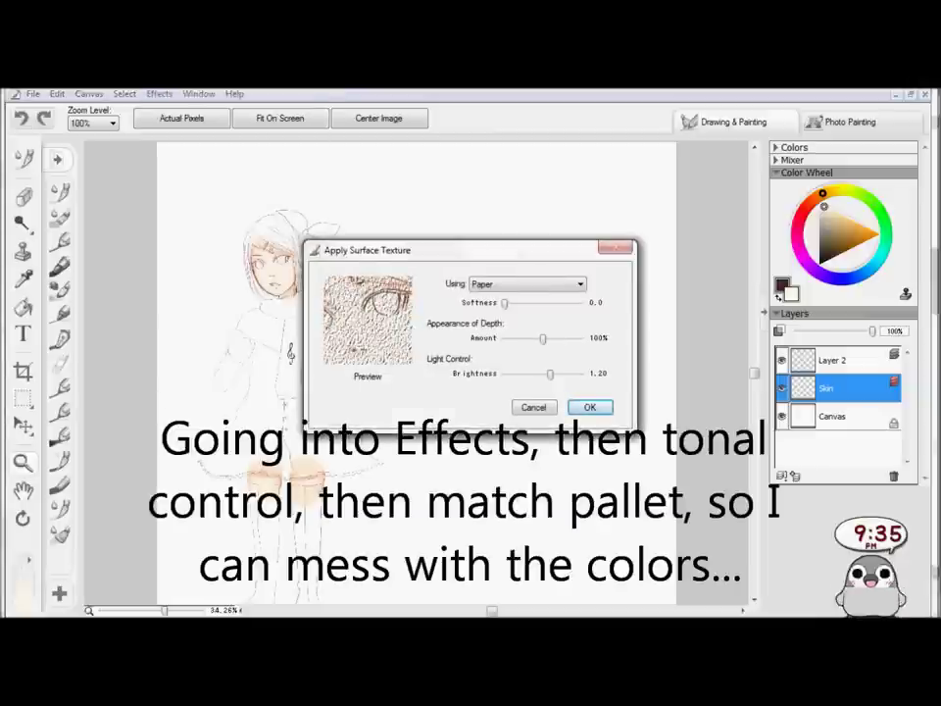
{"action": "left_click_drag", "start_coordinate": [542, 337], "coordinate": [509, 337]}
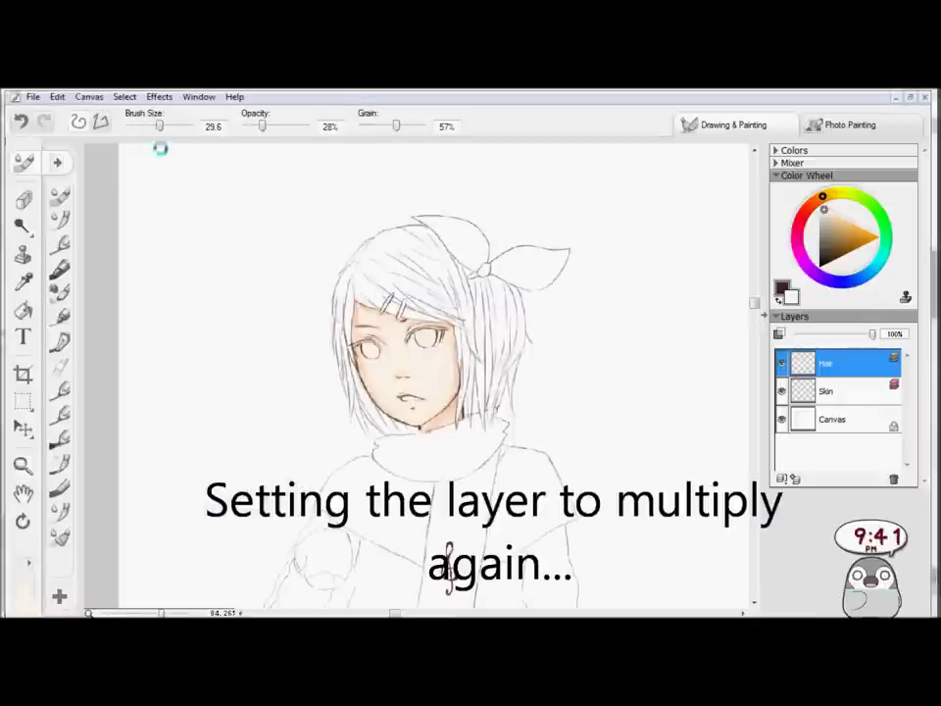
Undo a trial yellow stroke, then choose a soft painting brush and an orange hair colour
{"action": "left_click_drag", "start_coordinate": [604, 309], "coordinate": [427, 233]}
{"action": "key", "text": "ctrl+z"}
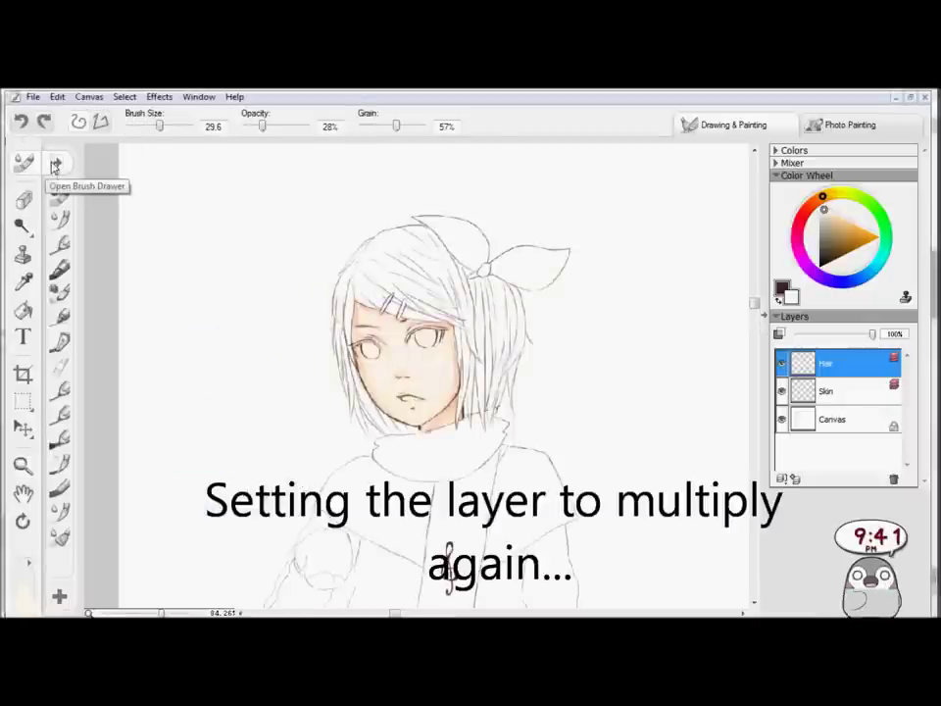
{"action": "left_click", "coordinate": [57, 165]}
{"action": "left_click", "coordinate": [108, 218]}
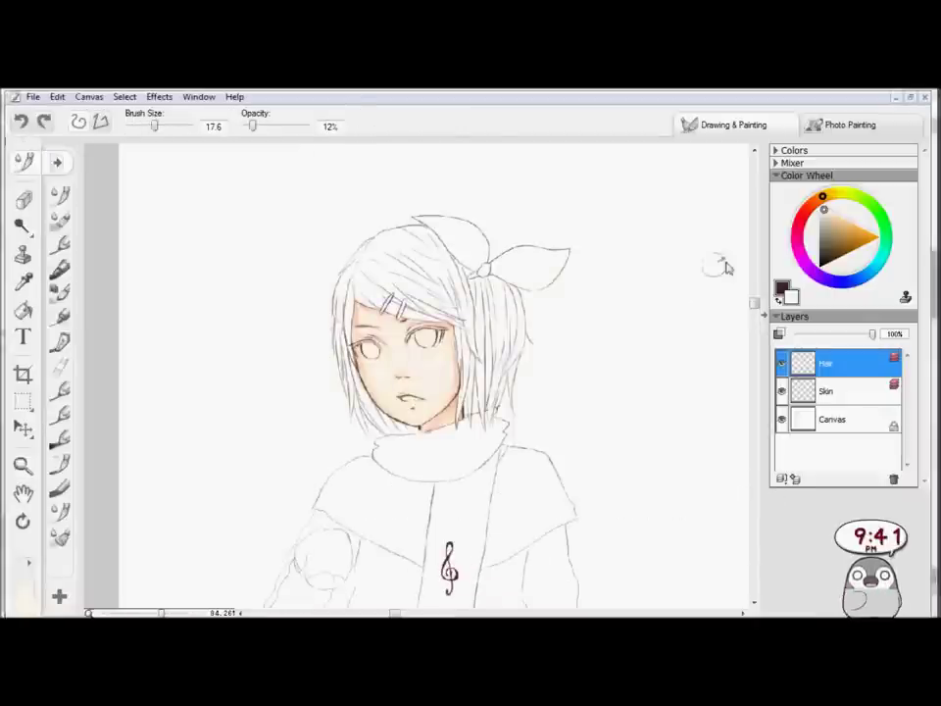
{"action": "left_click", "coordinate": [839, 223]}
Cover the top, sides and left edge of the hair in orange base colour
{"action": "mouse_move", "coordinate": [411, 271]}
{"action": "left_mouse_down"}
{"action": "mouse_move", "coordinate": [461, 294]}
{"action": "mouse_move", "coordinate": [471, 313]}
{"action": "left_mouse_up"}
{"action": "mouse_move", "coordinate": [372, 294]}
{"action": "left_mouse_down"}
{"action": "mouse_move", "coordinate": [480, 334]}
{"action": "mouse_move", "coordinate": [470, 393]}
{"action": "left_mouse_up"}
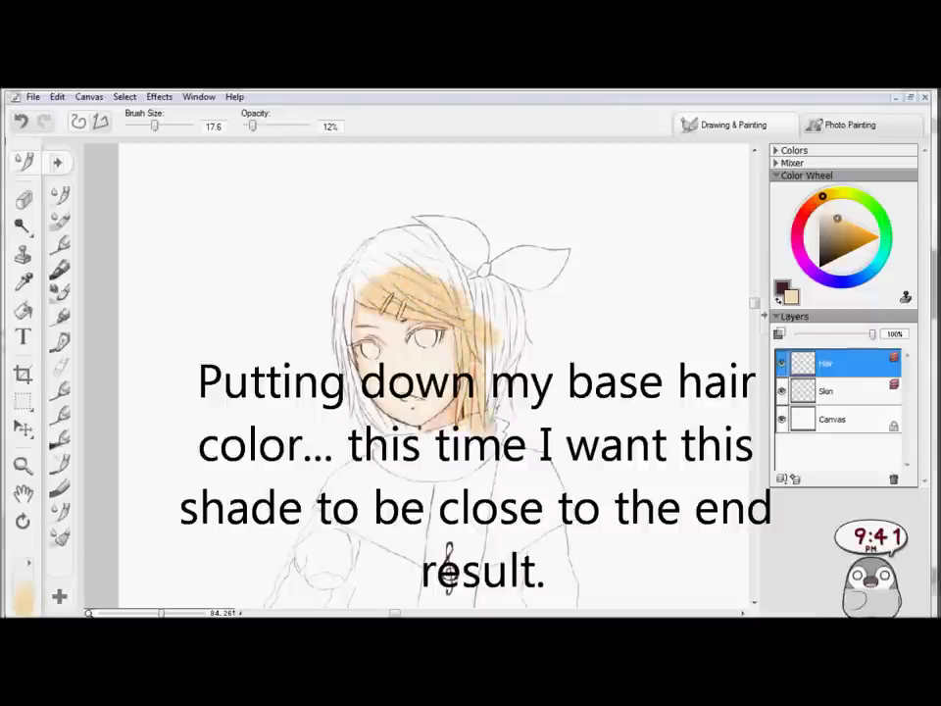
{"action": "left_click_drag", "start_coordinate": [461, 264], "coordinate": [510, 334]}
{"action": "left_click_drag", "start_coordinate": [412, 245], "coordinate": [490, 265]}
{"action": "mouse_move", "coordinate": [383, 225]}
{"action": "left_mouse_down"}
{"action": "mouse_move", "coordinate": [294, 216]}
{"action": "mouse_move", "coordinate": [265, 304]}
{"action": "left_mouse_up"}
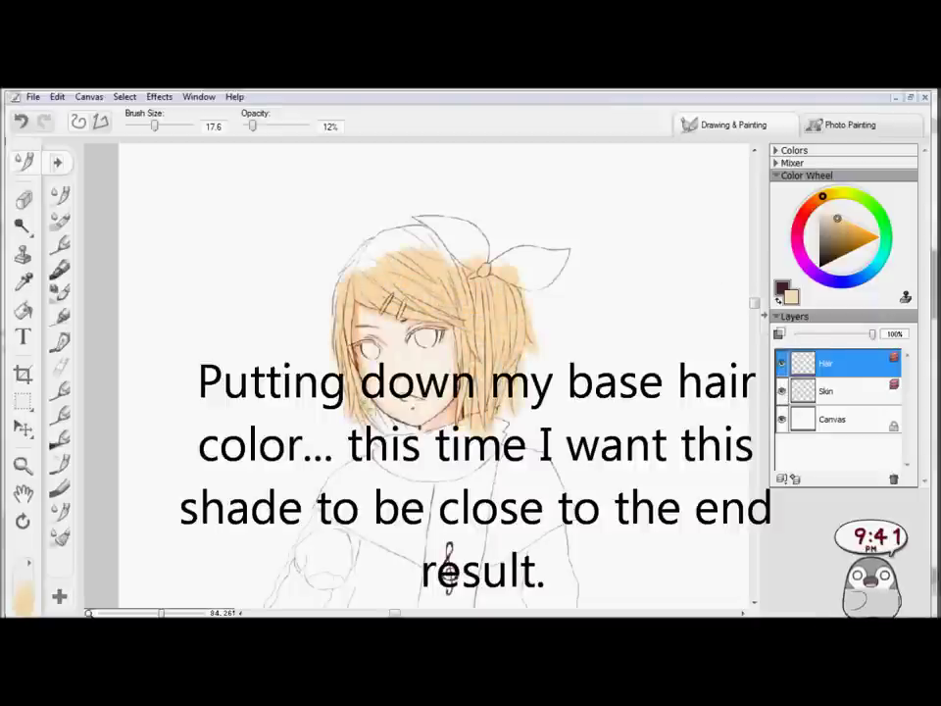
{"action": "left_click_drag", "start_coordinate": [343, 284], "coordinate": [338, 392]}
{"action": "left_click_drag", "start_coordinate": [362, 240], "coordinate": [451, 223]}
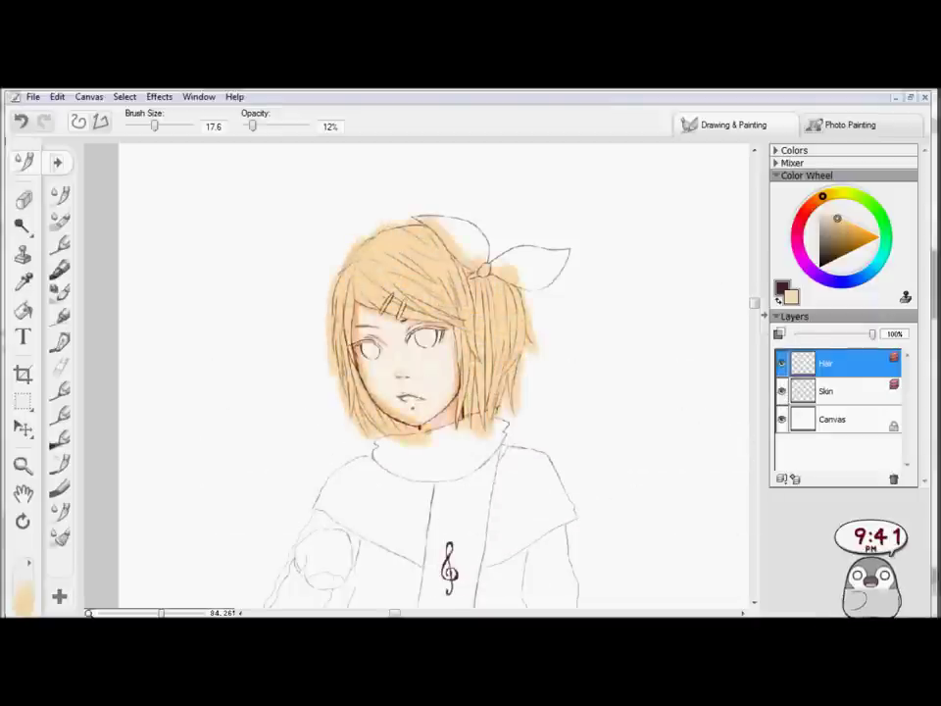
{"action": "left_click_drag", "start_coordinate": [822, 196], "coordinate": [813, 202]}
{"action": "left_click", "coordinate": [842, 224]}
Shade the hair beneath the bangs in darker red-orange, then pick pale yellow
{"action": "left_click_drag", "start_coordinate": [154, 126], "coordinate": [147, 126]}
{"action": "left_click_drag", "start_coordinate": [383, 285], "coordinate": [461, 324]}
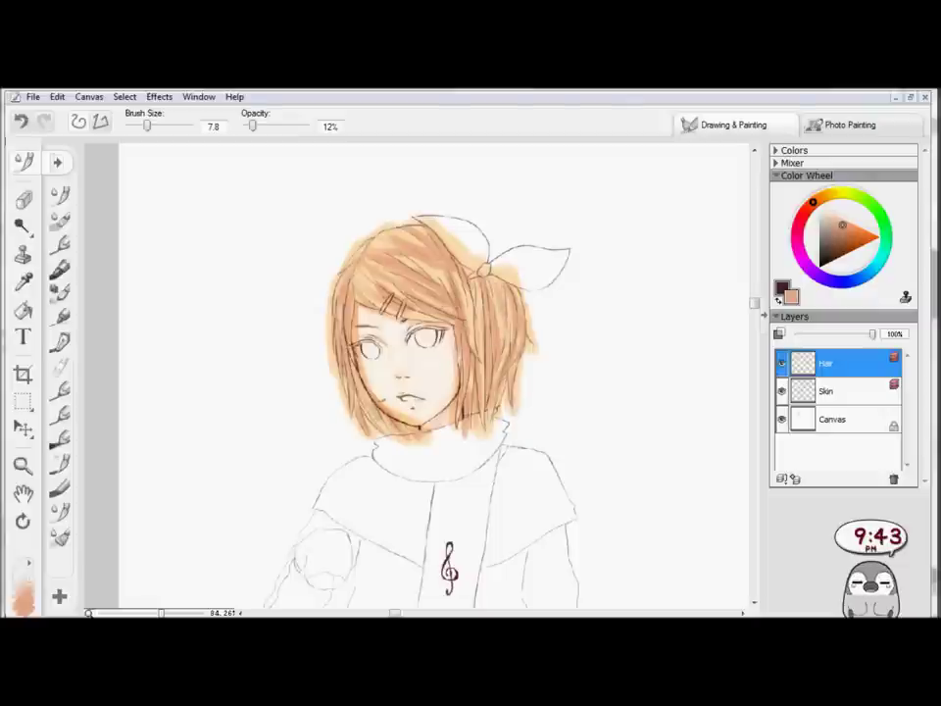
{"action": "left_click", "coordinate": [823, 196]}
{"action": "left_click", "coordinate": [837, 216]}
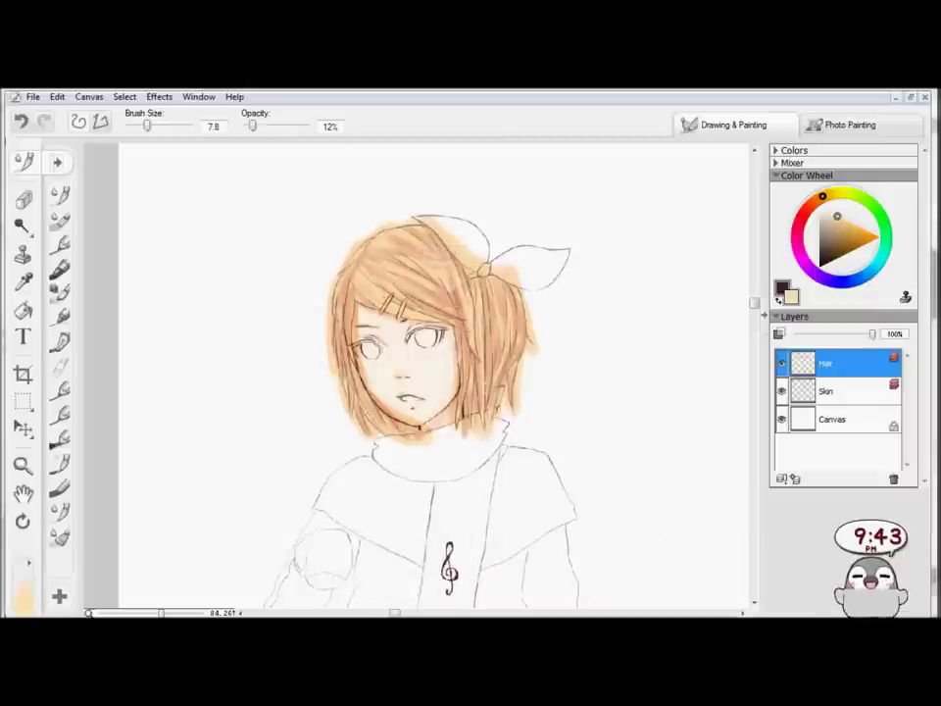
{"action": "left_click_drag", "start_coordinate": [147, 125], "coordinate": [142, 126]}
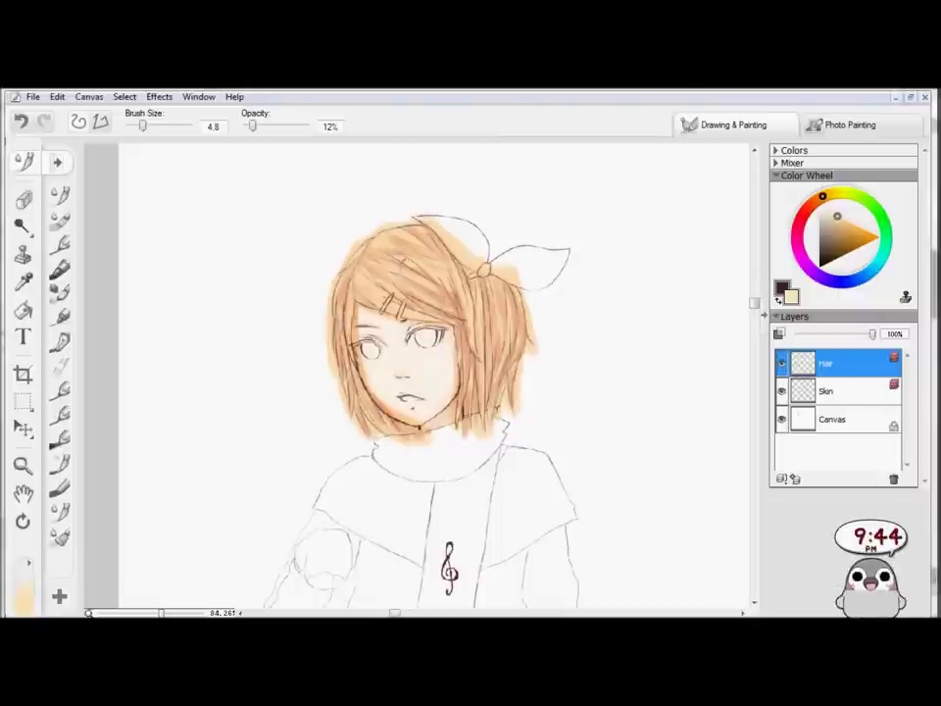
With a light peach and brush size 8.4, paint a light strand across the hair top
{"action": "left_click", "coordinate": [845, 225]}
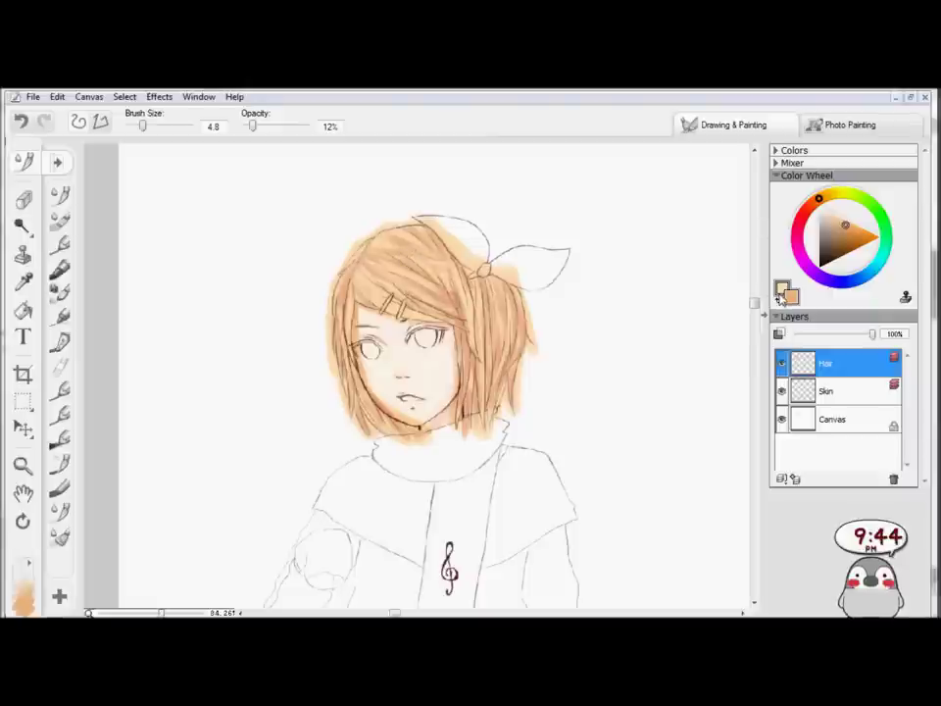
{"action": "left_click", "coordinate": [823, 196]}
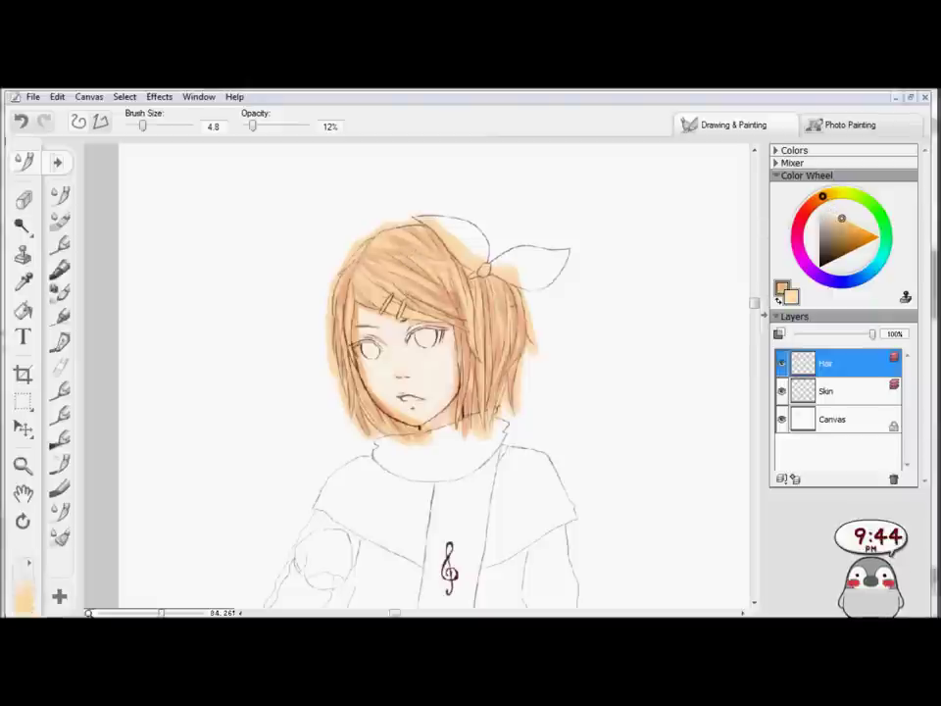
{"action": "left_click_drag", "start_coordinate": [143, 127], "coordinate": [148, 127]}
{"action": "scroll", "coordinate": [616, 471], "scroll_direction": "up", "scroll_amount": 1}
{"action": "scroll", "coordinate": [664, 563], "scroll_direction": "up", "scroll_amount": 1}
{"action": "left_click_drag", "start_coordinate": [420, 221], "coordinate": [426, 261]}
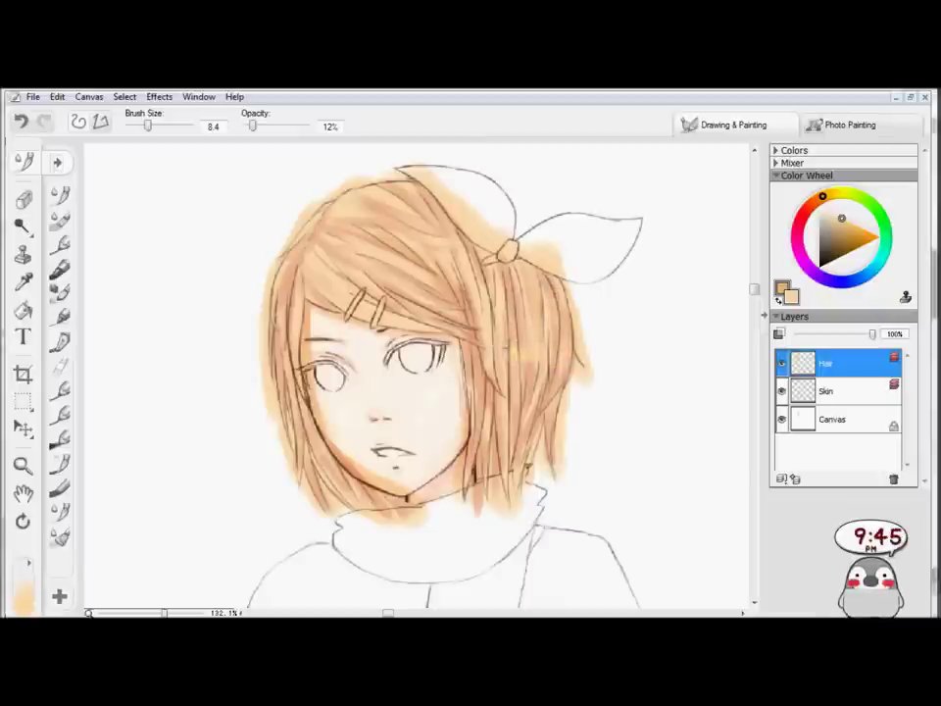
Pick pale orange tones, enlarge the brush, and lay a pale wash across the top of the hair
{"action": "left_click_drag", "start_coordinate": [840, 222], "coordinate": [831, 213]}
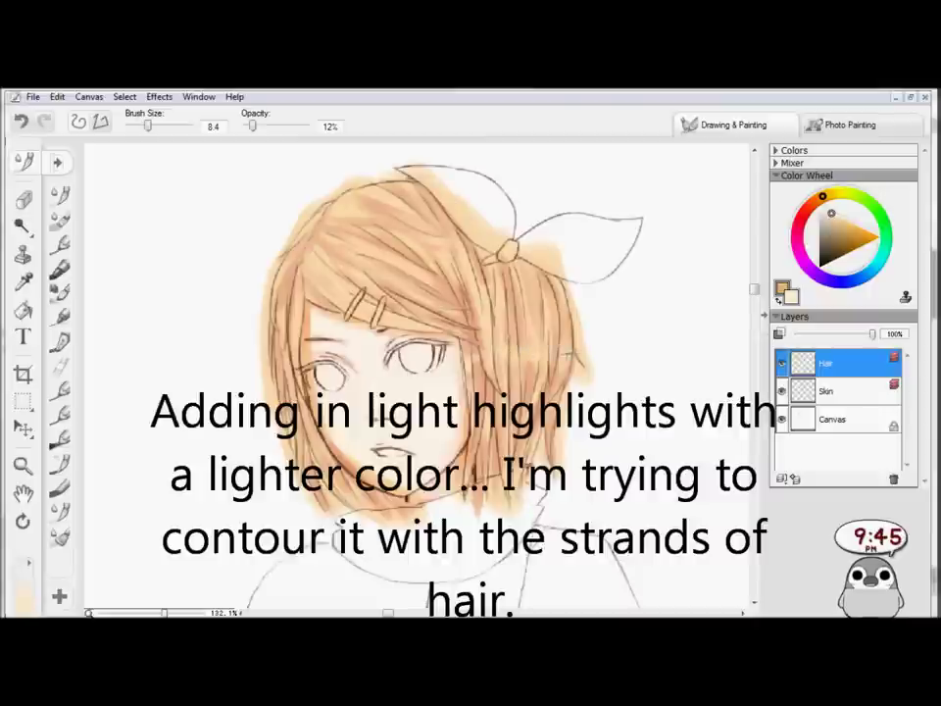
{"action": "left_click", "coordinate": [845, 224]}
{"action": "key", "text": "bracketright"}
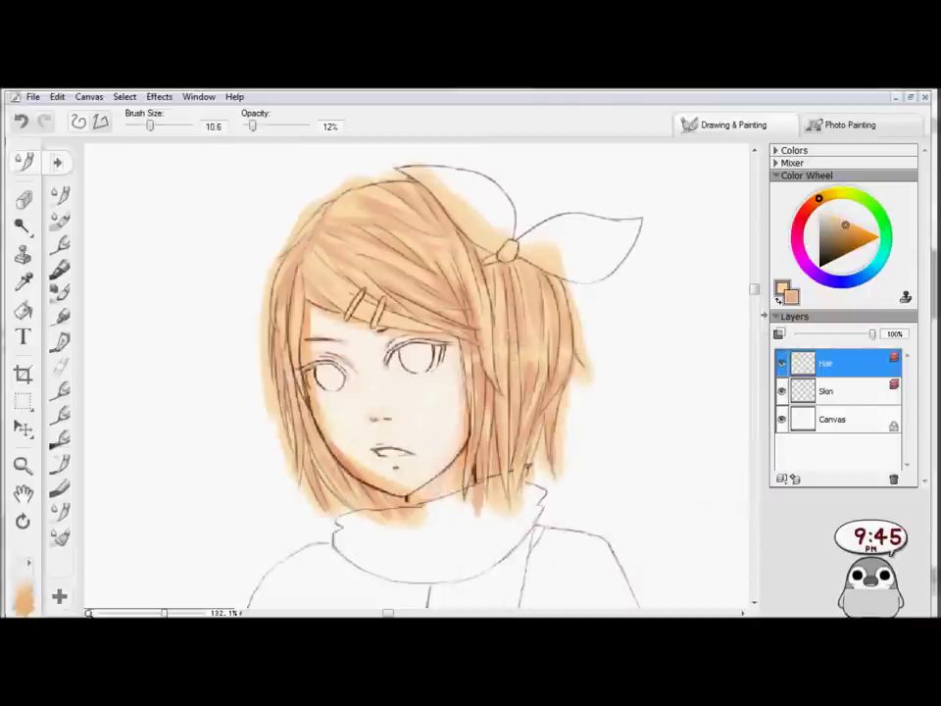
{"action": "left_click", "coordinate": [838, 217]}
{"action": "left_click", "coordinate": [528, 288], "text": "alt"}
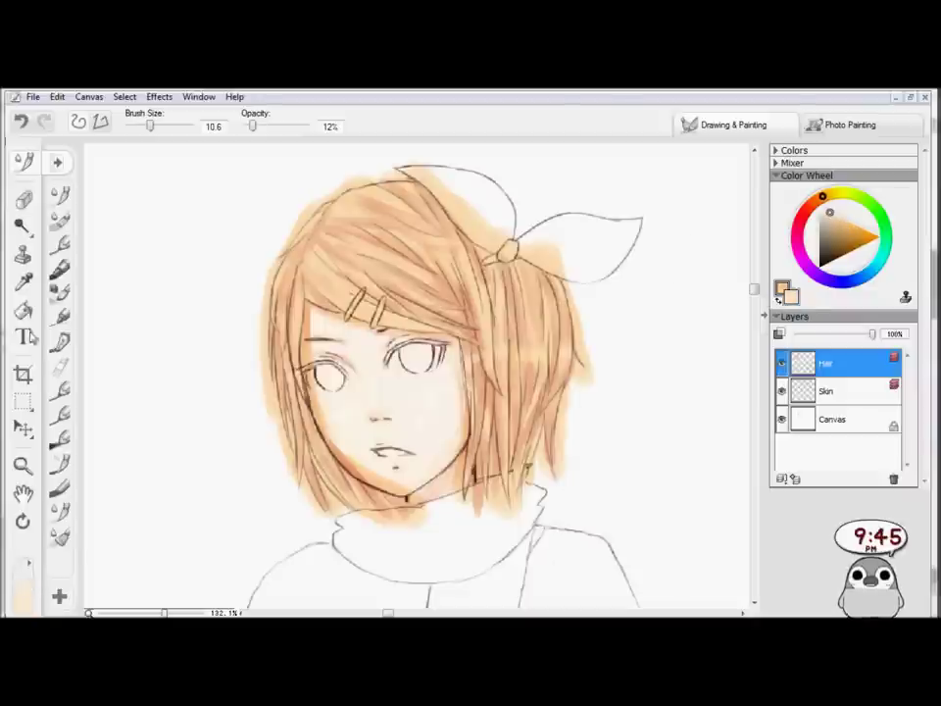
{"action": "left_click", "coordinate": [835, 217]}
{"action": "left_click", "coordinate": [828, 212]}
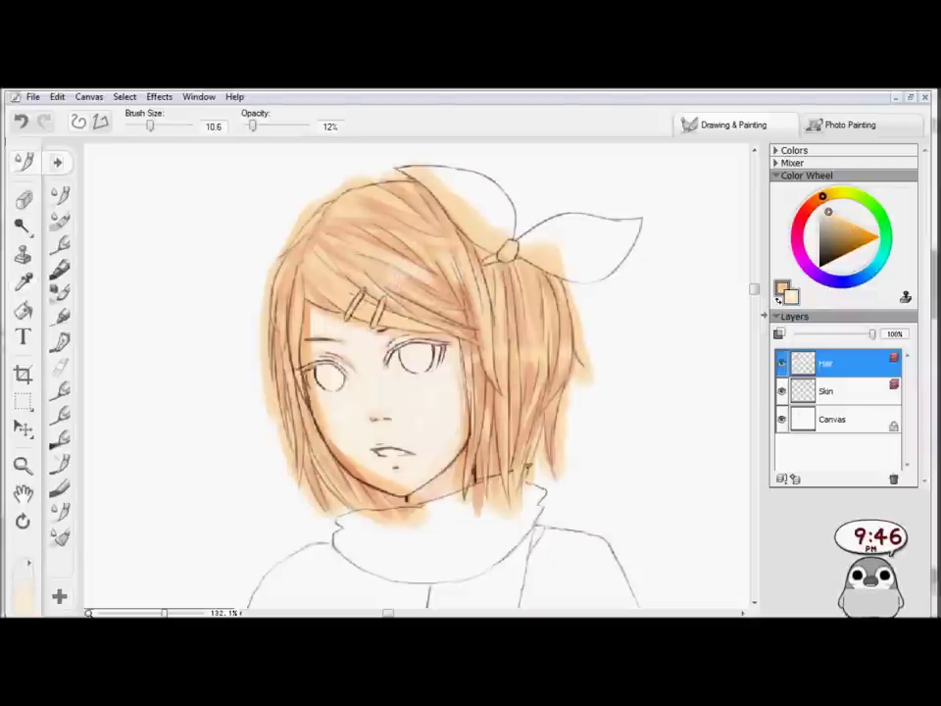
{"action": "left_click", "coordinate": [835, 215]}
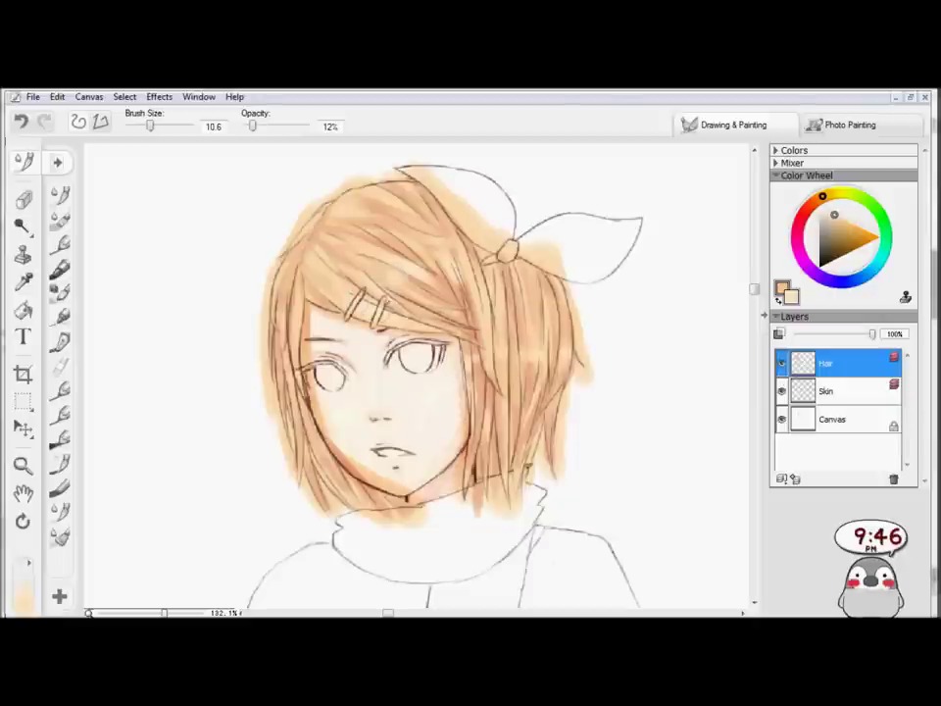
{"action": "left_click_drag", "start_coordinate": [400, 276], "coordinate": [443, 257]}
Build up greyer orange and peach washes, shrink the brush to about 2.8, and pick a tan shade
{"action": "left_click", "coordinate": [841, 228]}
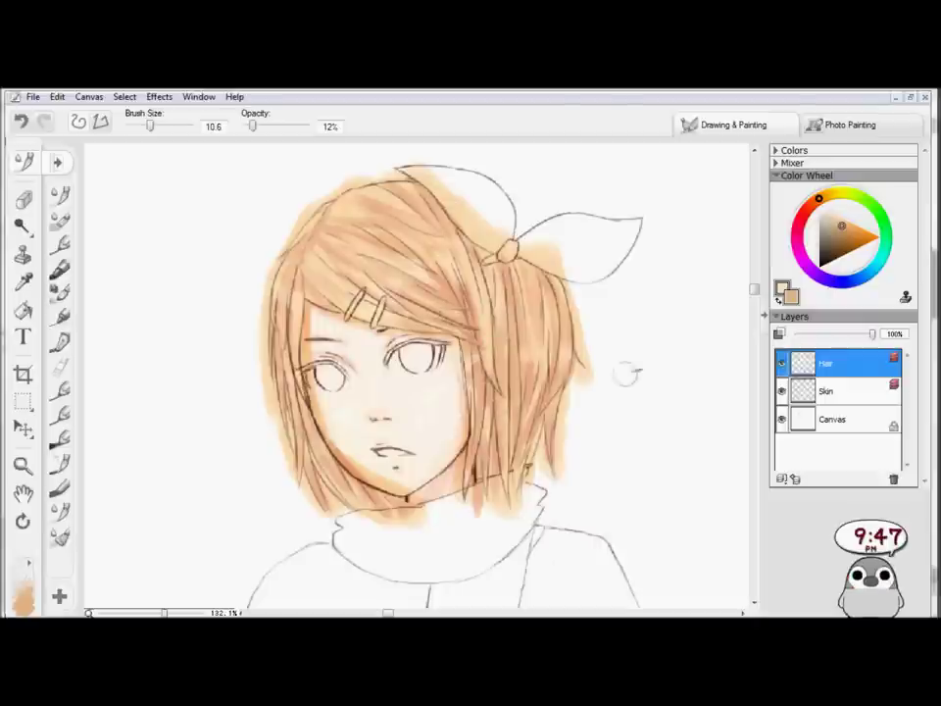
{"action": "left_click", "coordinate": [533, 351], "text": "alt"}
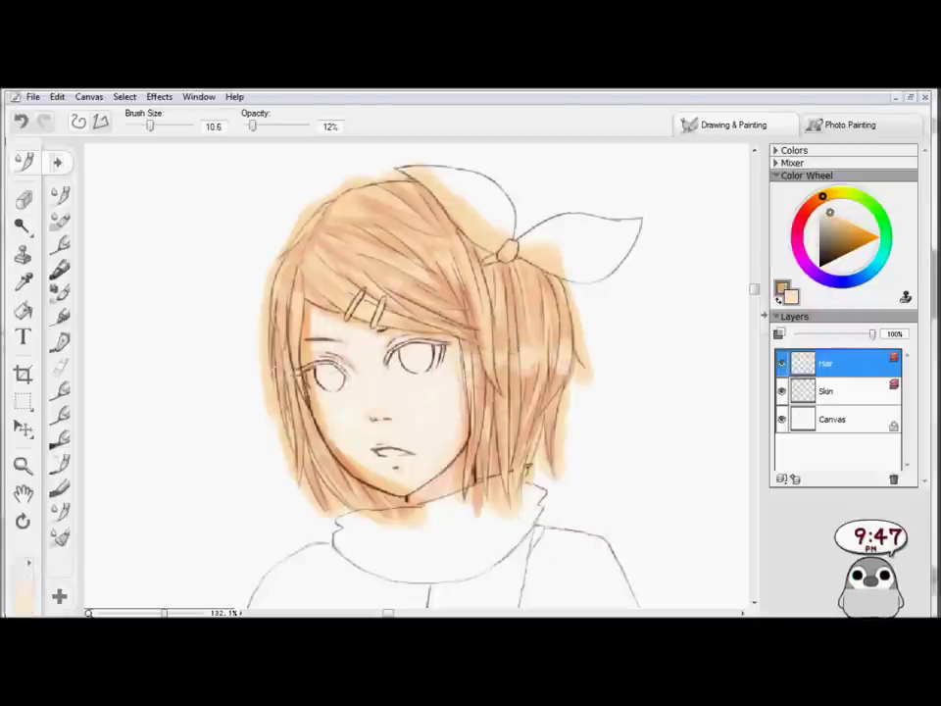
{"action": "left_click", "coordinate": [842, 228]}
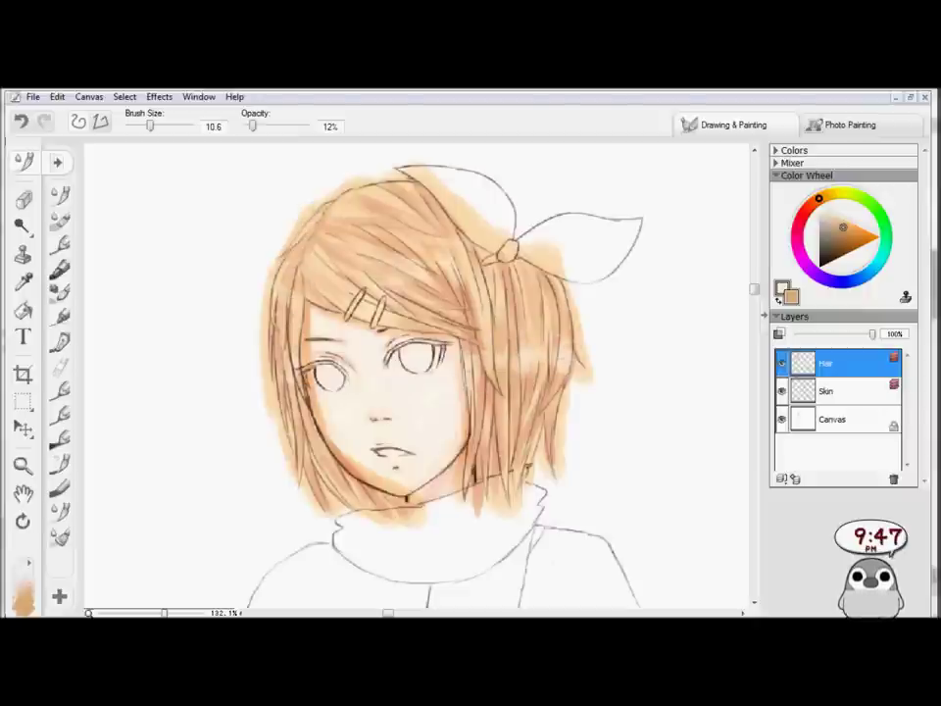
{"action": "left_click", "coordinate": [829, 211]}
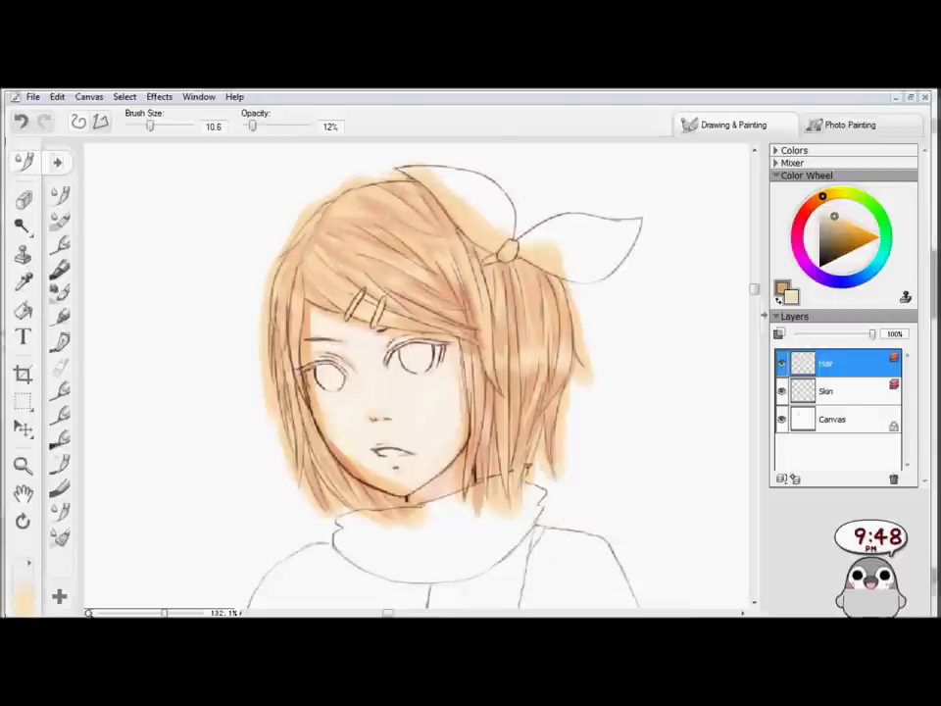
{"action": "left_click", "coordinate": [534, 343], "text": "alt"}
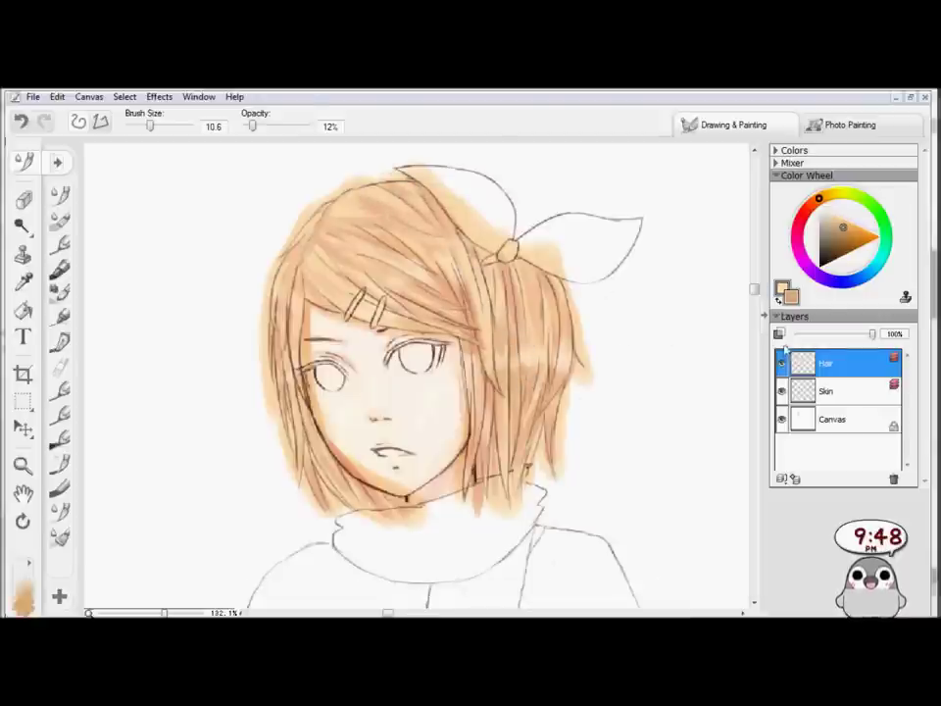
{"action": "left_click_drag", "start_coordinate": [142, 126], "coordinate": [137, 126]}
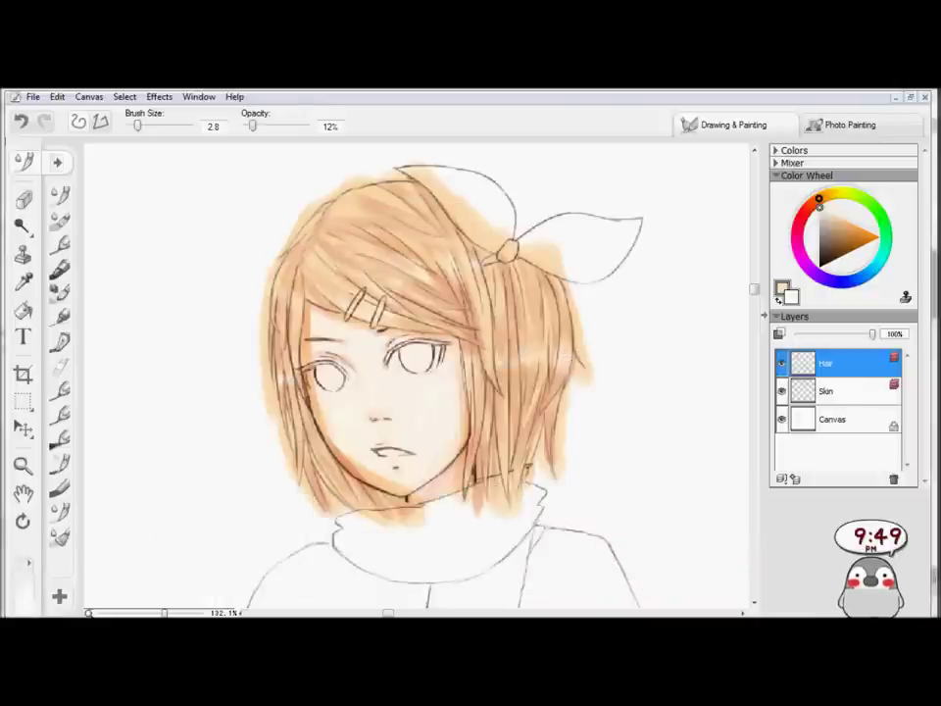
{"action": "left_click", "coordinate": [842, 227]}
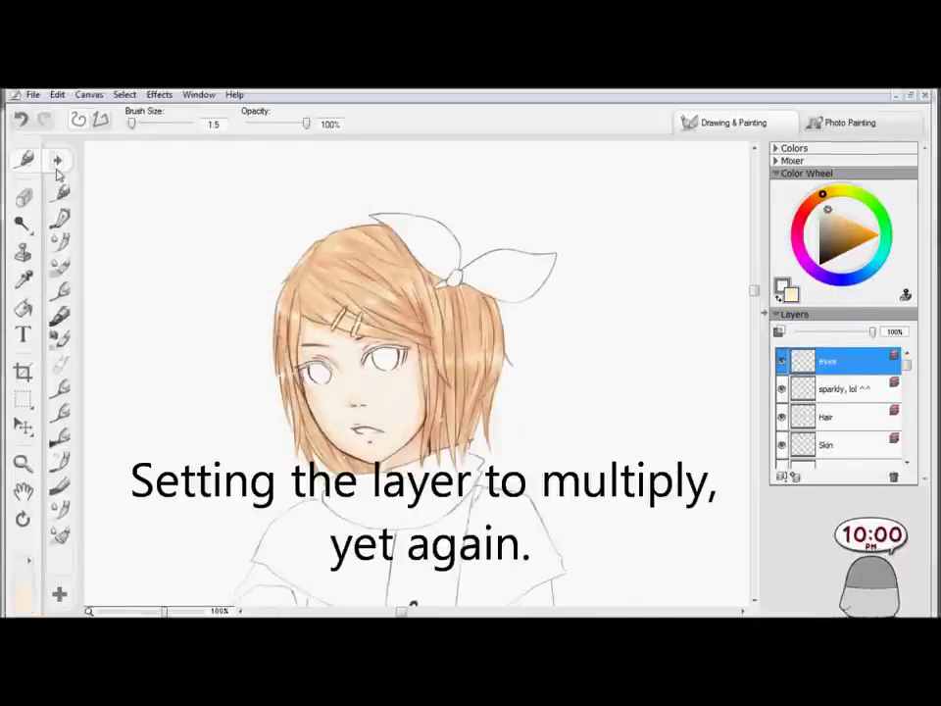
Choose the Wash watercolour brush and try lavender washes over the eyes, undoing each
{"action": "left_click", "coordinate": [57, 160]}
{"action": "left_click", "coordinate": [116, 162]}
{"action": "left_click", "coordinate": [114, 193]}
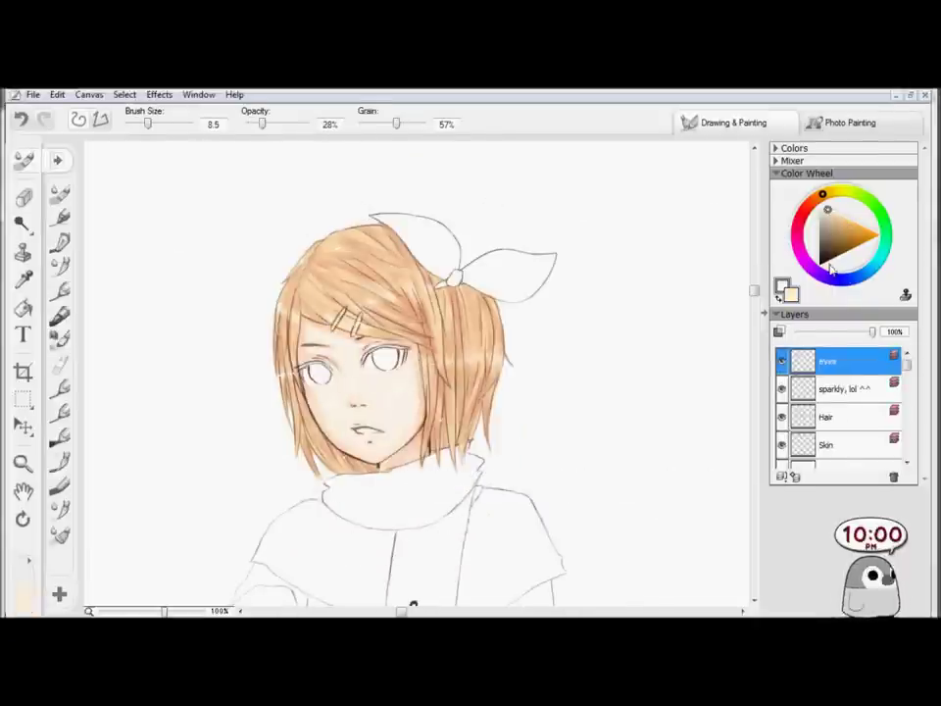
{"action": "left_click_drag", "start_coordinate": [165, 331], "coordinate": [375, 227]}
{"action": "key", "text": "ctrl+z"}
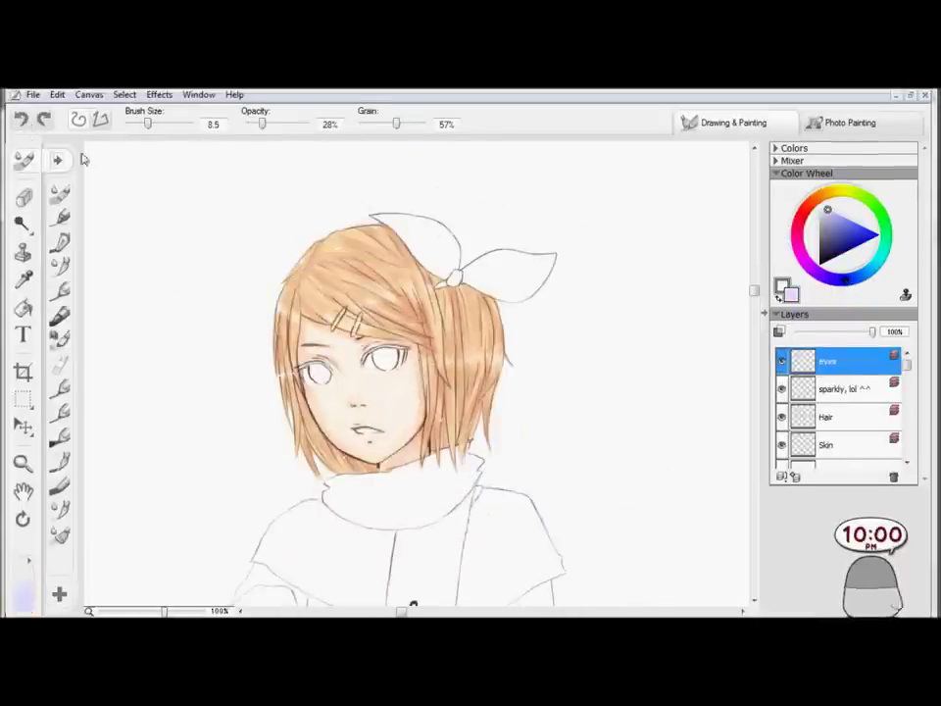
{"action": "left_click_drag", "start_coordinate": [240, 361], "coordinate": [510, 365]}
{"action": "key", "text": "ctrl+z"}
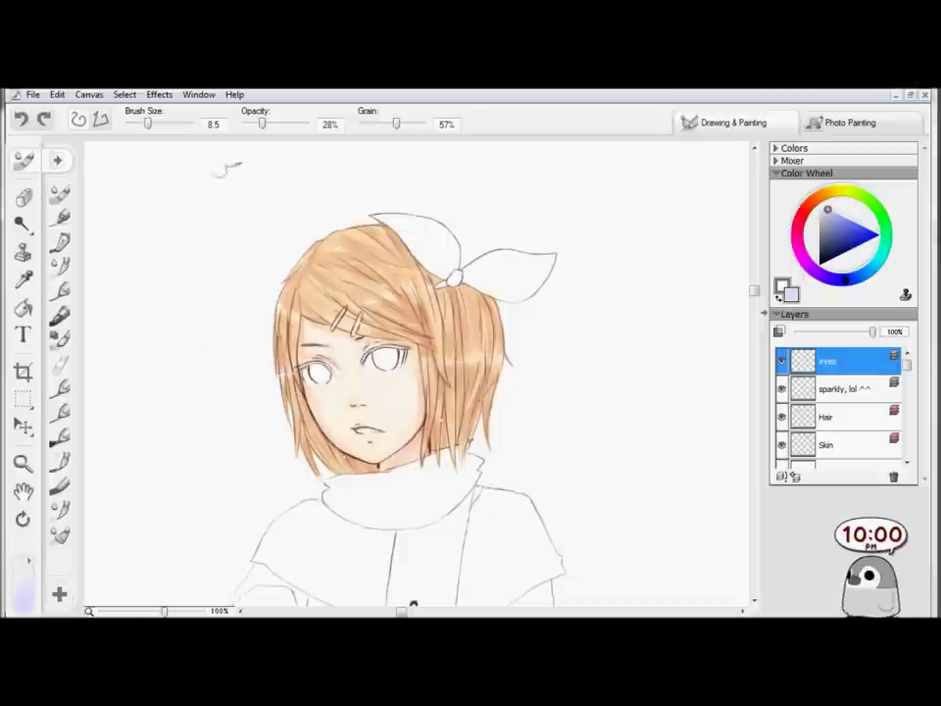
Delete the old eyes layer and add a fresh layer named 'eyes'
{"action": "left_click", "coordinate": [894, 476]}
{"action": "left_click", "coordinate": [794, 478]}
{"action": "left_click_drag", "start_coordinate": [193, 368], "coordinate": [605, 315]}
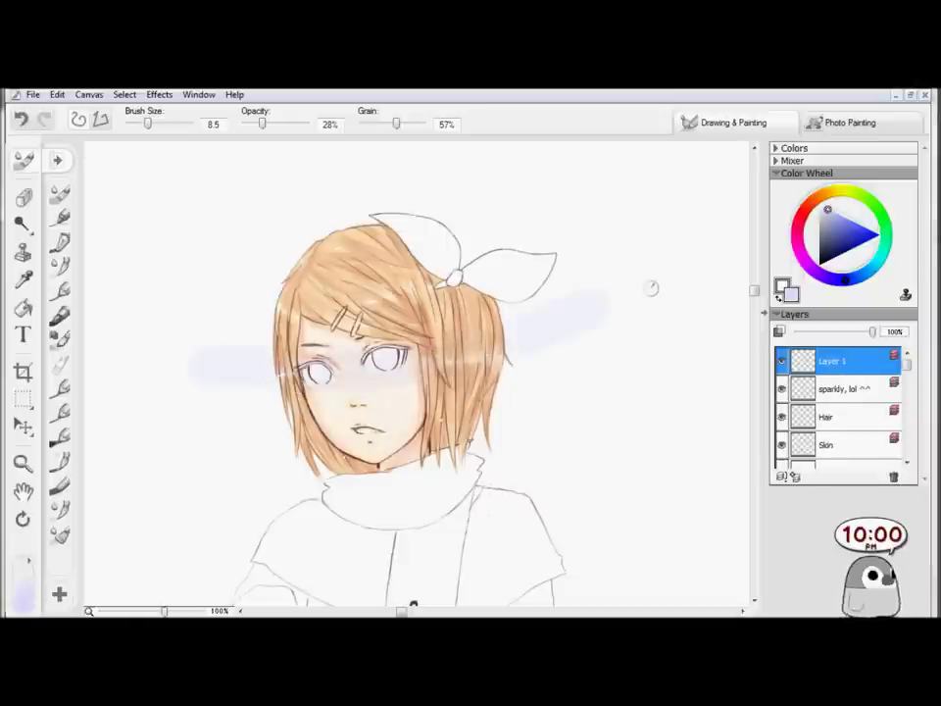
{"action": "key", "text": "ctrl+z"}
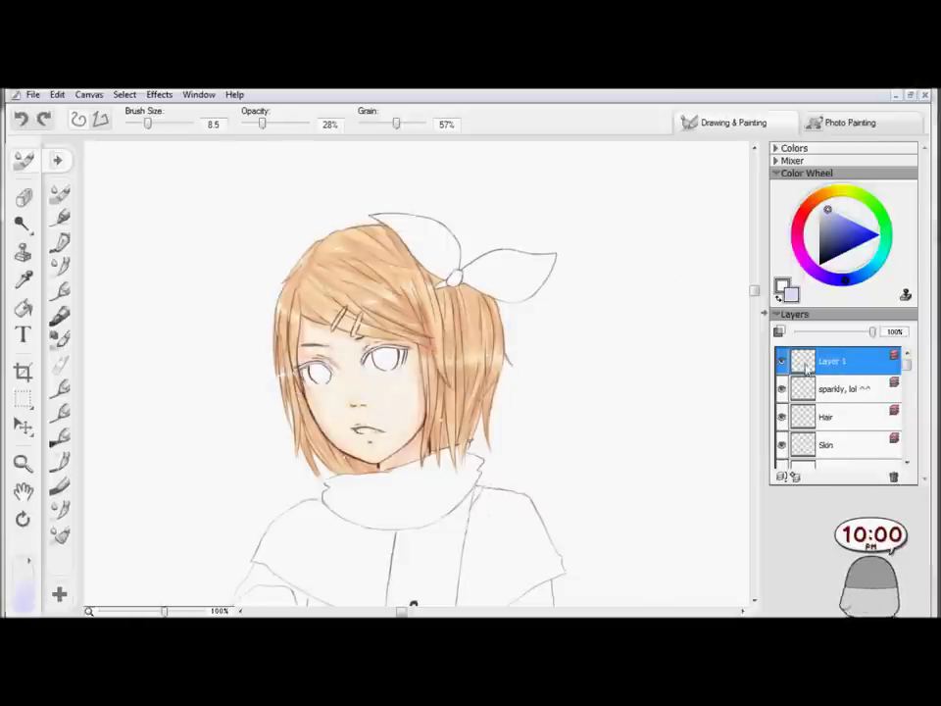
{"action": "double_click", "coordinate": [833, 362]}
{"action": "type", "text": "e"}
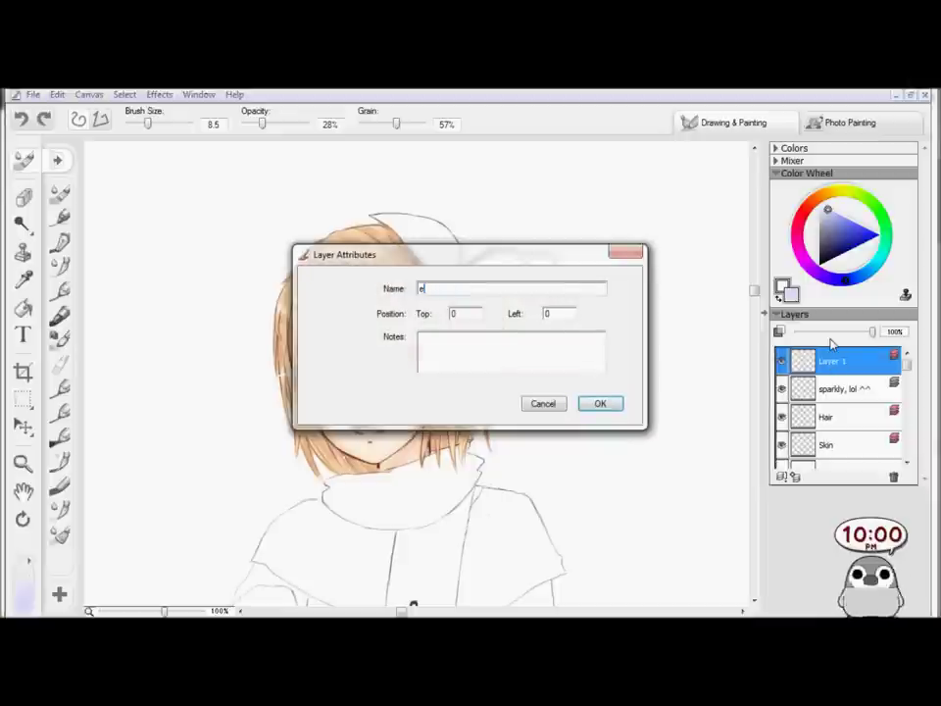
{"action": "type", "text": "yes"}
{"action": "key", "text": "Return"}
Fill the left iris with purple-blue using a softer low-opacity variant, then zoom in on the eyes
{"action": "left_click", "coordinate": [49, 217]}
{"action": "left_click", "coordinate": [108, 215]}
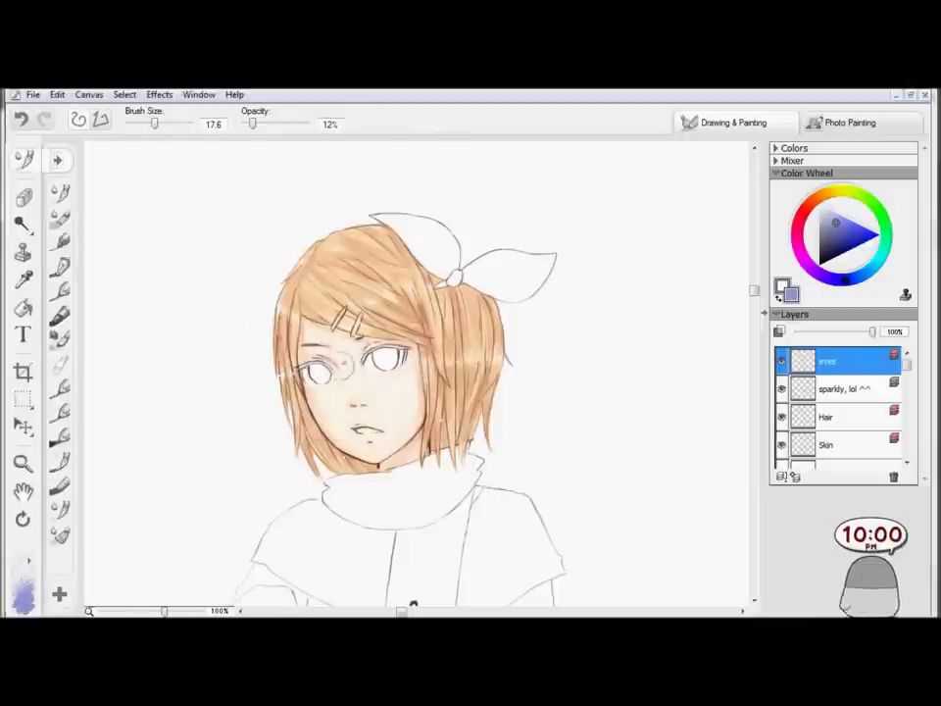
{"action": "left_click_drag", "start_coordinate": [312, 367], "coordinate": [325, 376]}
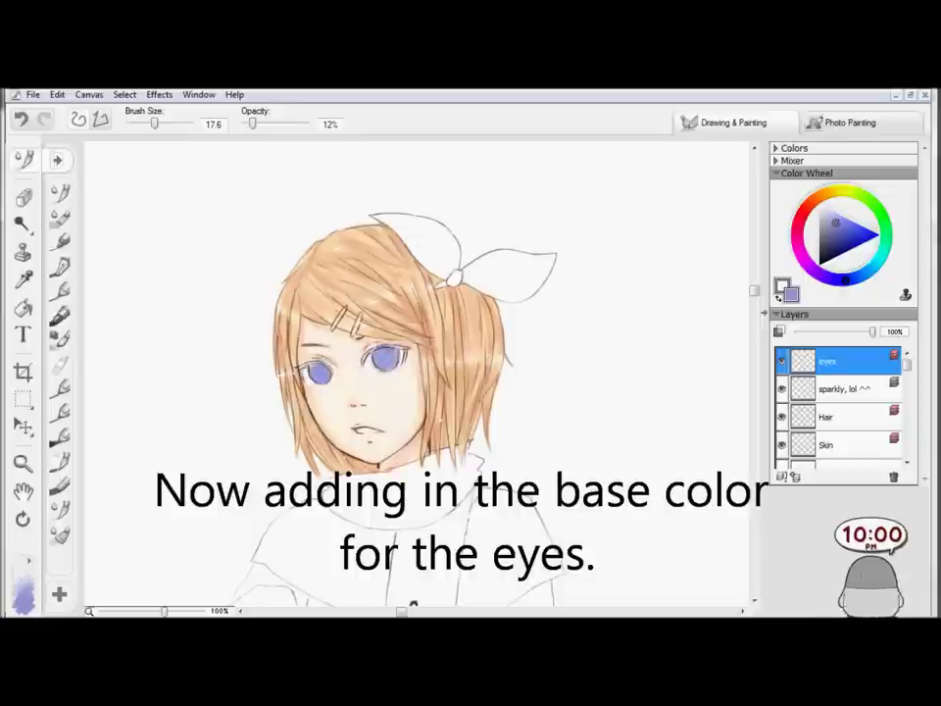
{"action": "left_click", "coordinate": [22, 462]}
{"action": "left_click", "coordinate": [294, 343]}
{"action": "right_click", "coordinate": [508, 416]}
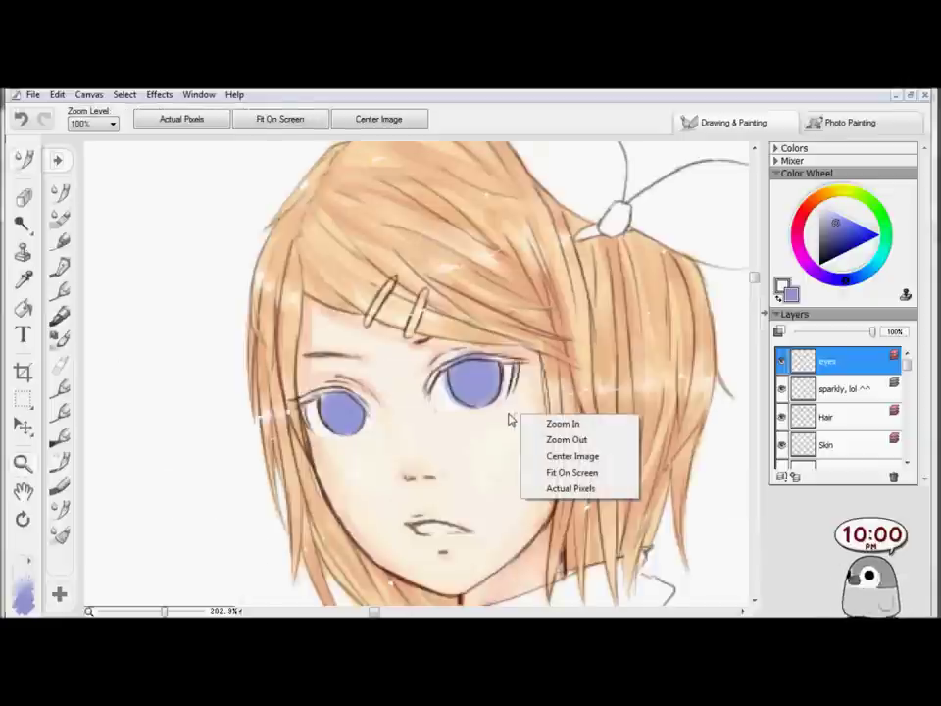
Reduce the brush to about 3.8 and select a darker blue for iris shading
{"action": "key", "text": "Escape"}
{"action": "key", "text": "b"}
{"action": "left_click_drag", "start_coordinate": [152, 124], "coordinate": [140, 125]}
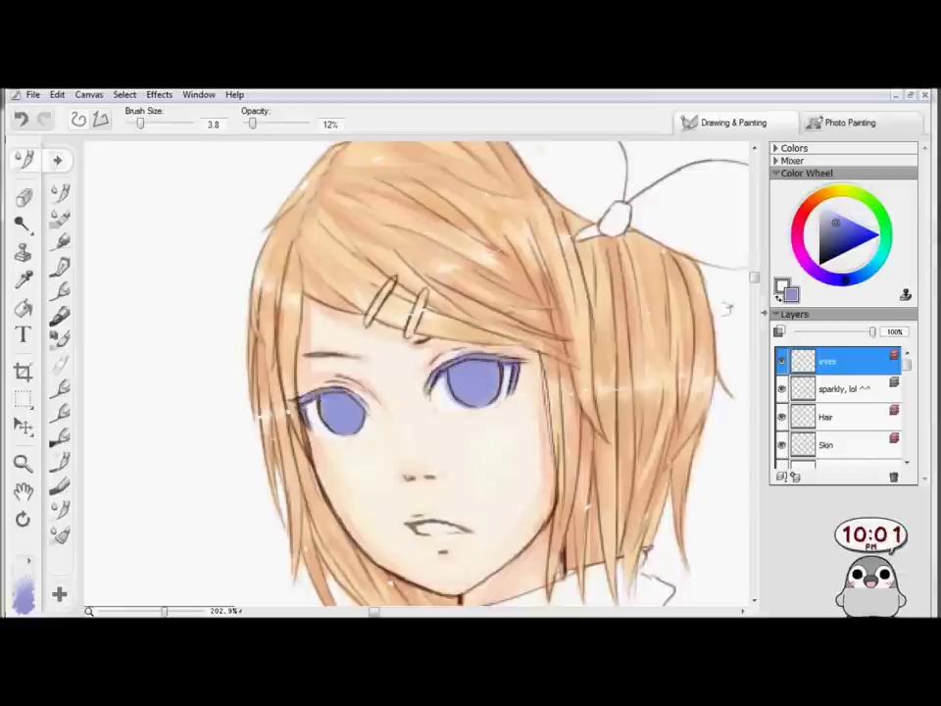
{"action": "left_click", "coordinate": [780, 298]}
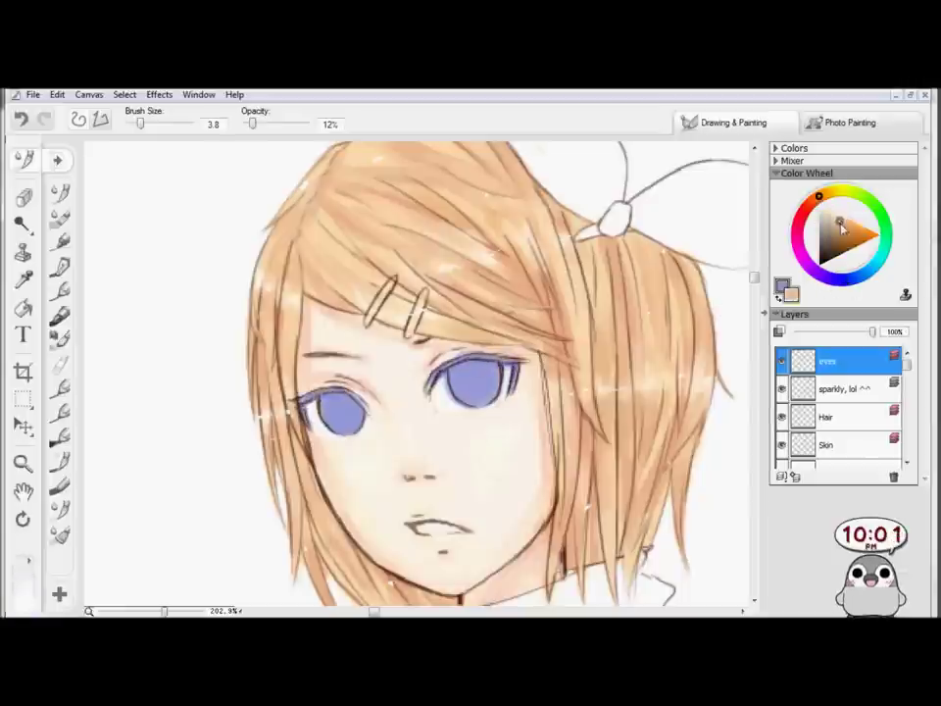
{"action": "left_click", "coordinate": [632, 173], "text": "alt"}
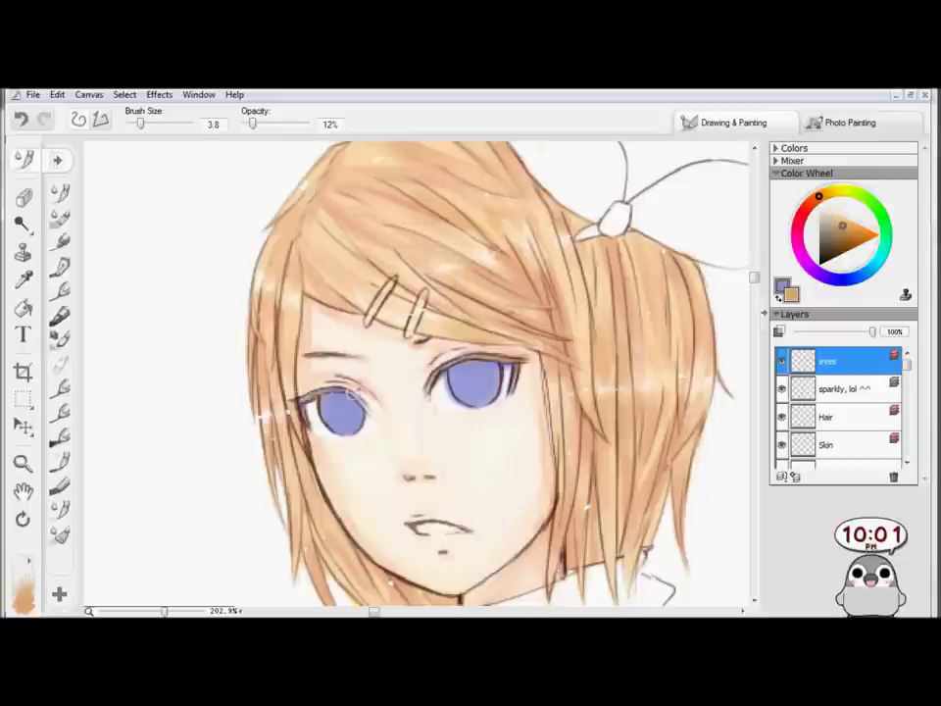
{"action": "left_click", "coordinate": [782, 286]}
{"action": "left_click", "coordinate": [834, 245]}
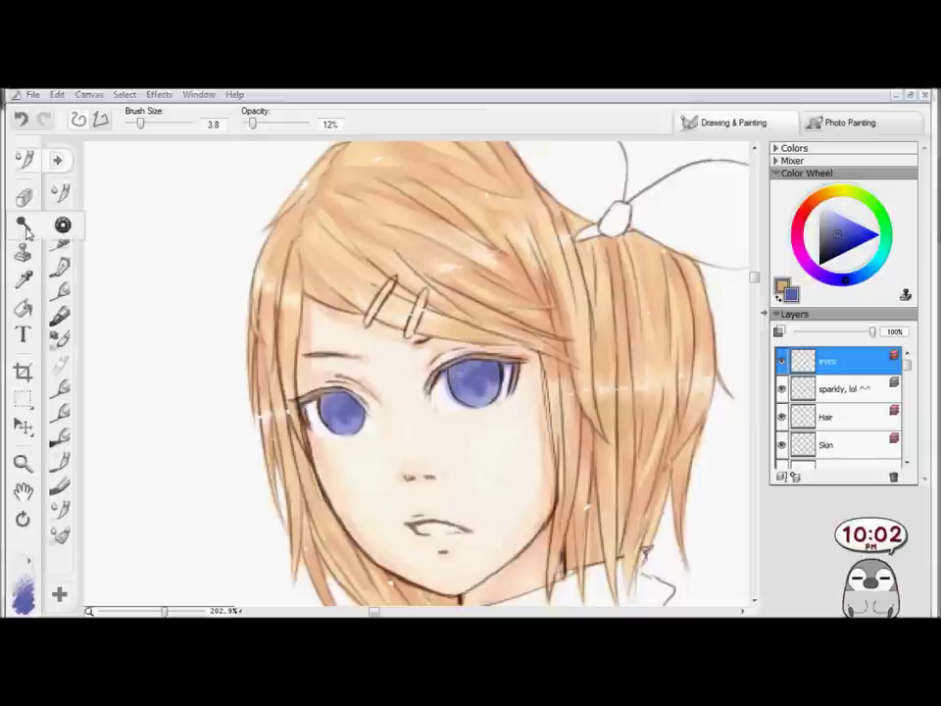
Set up a smaller Burn tool at 41% strength to darken the irises
{"action": "left_click", "coordinate": [62, 224]}
{"action": "left_click_drag", "start_coordinate": [202, 123], "coordinate": [190, 123]}
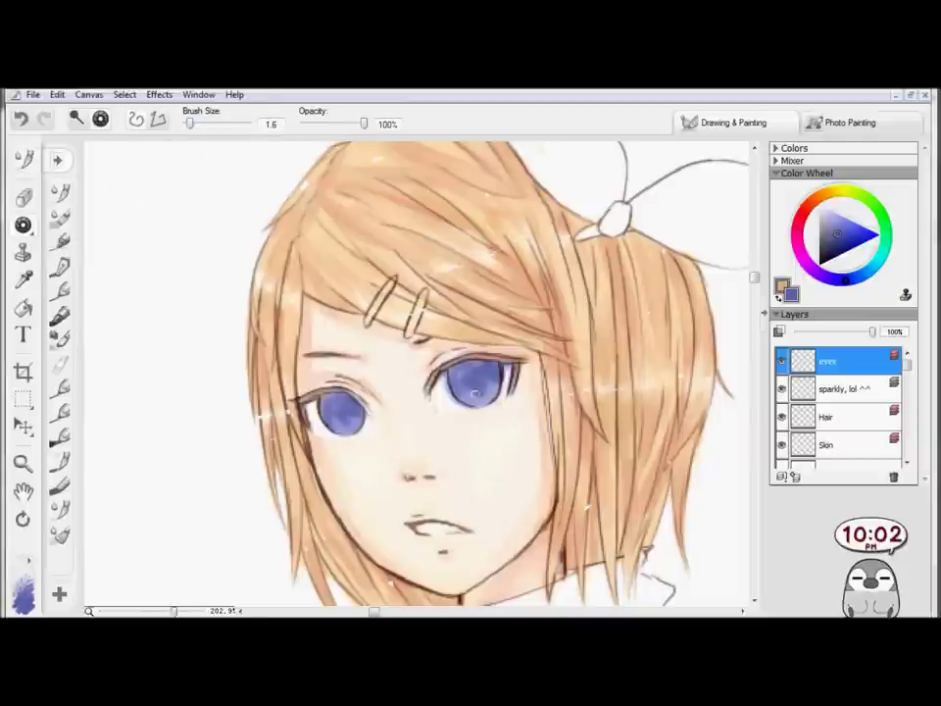
{"action": "left_click", "coordinate": [21, 119]}
{"action": "left_click_drag", "start_coordinate": [362, 124], "coordinate": [327, 124]}
{"action": "left_click", "coordinate": [474, 389]}
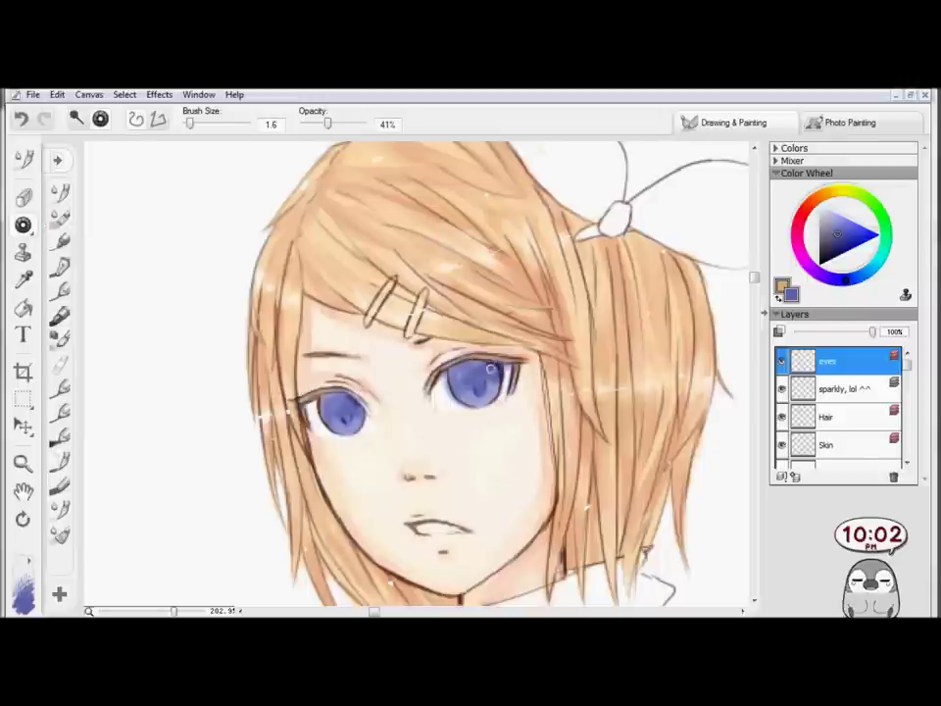
Alternate between the painting brush and Burn to shade the blue irises, using a slightly smaller brush
{"action": "key", "text": "e"}
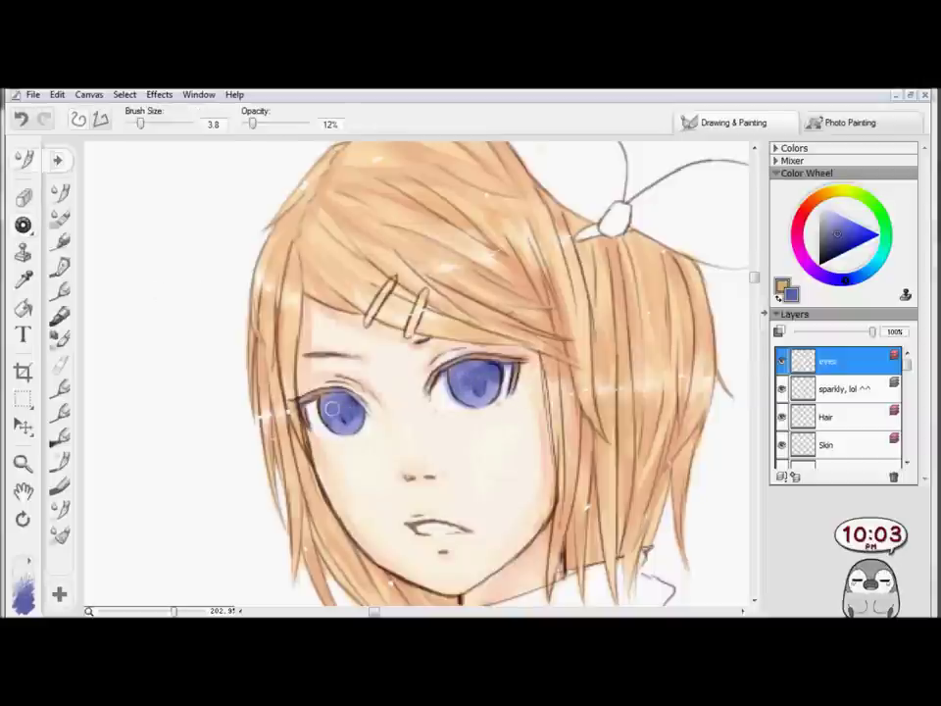
{"action": "key", "text": "b"}
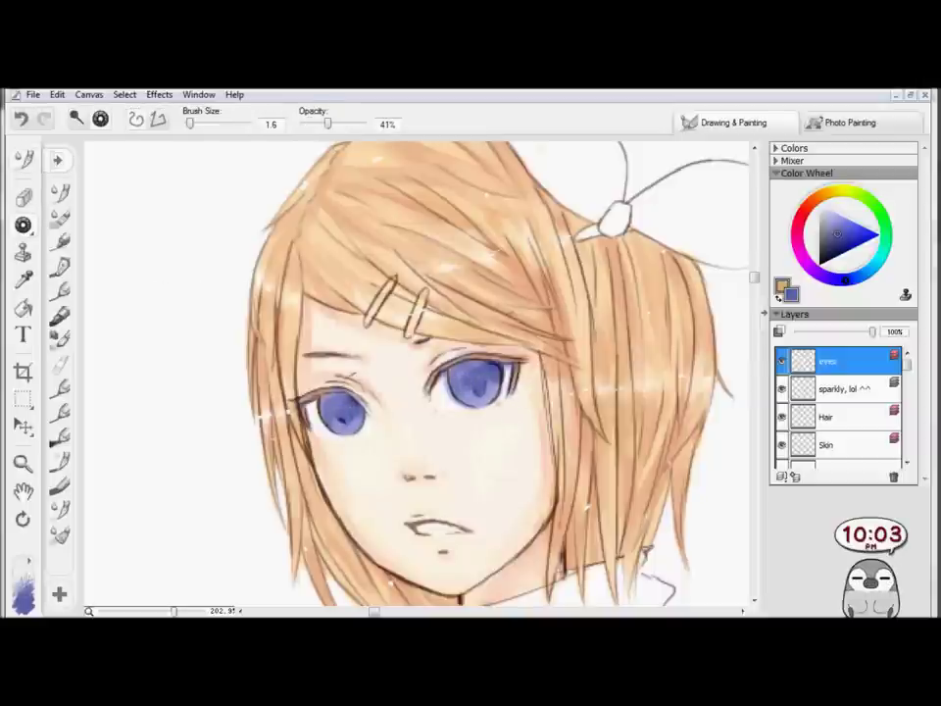
{"action": "left_click", "coordinate": [56, 187]}
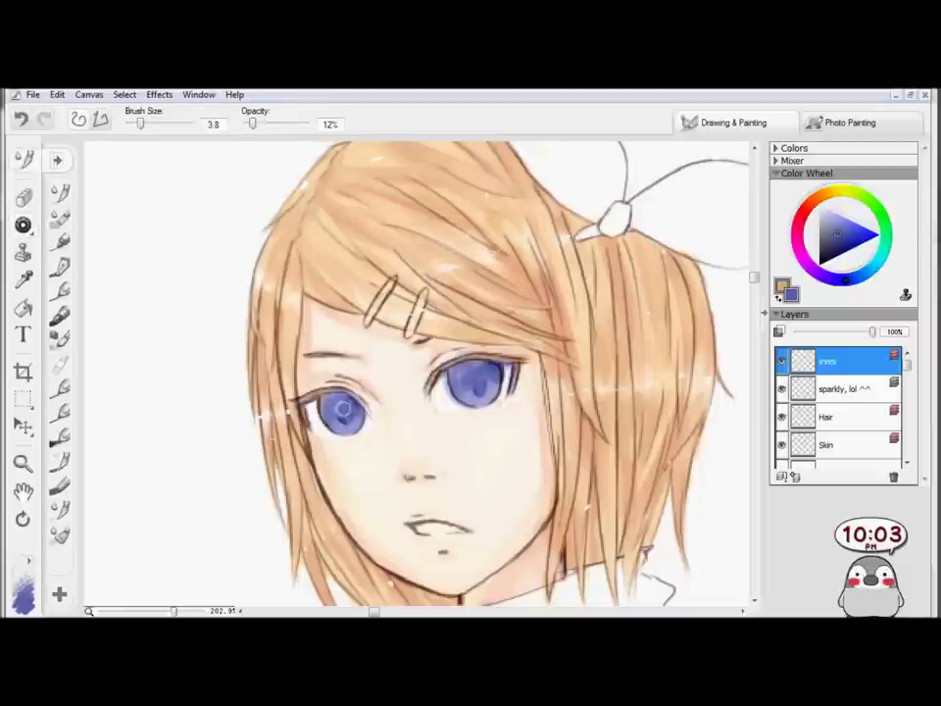
{"action": "key", "text": "b"}
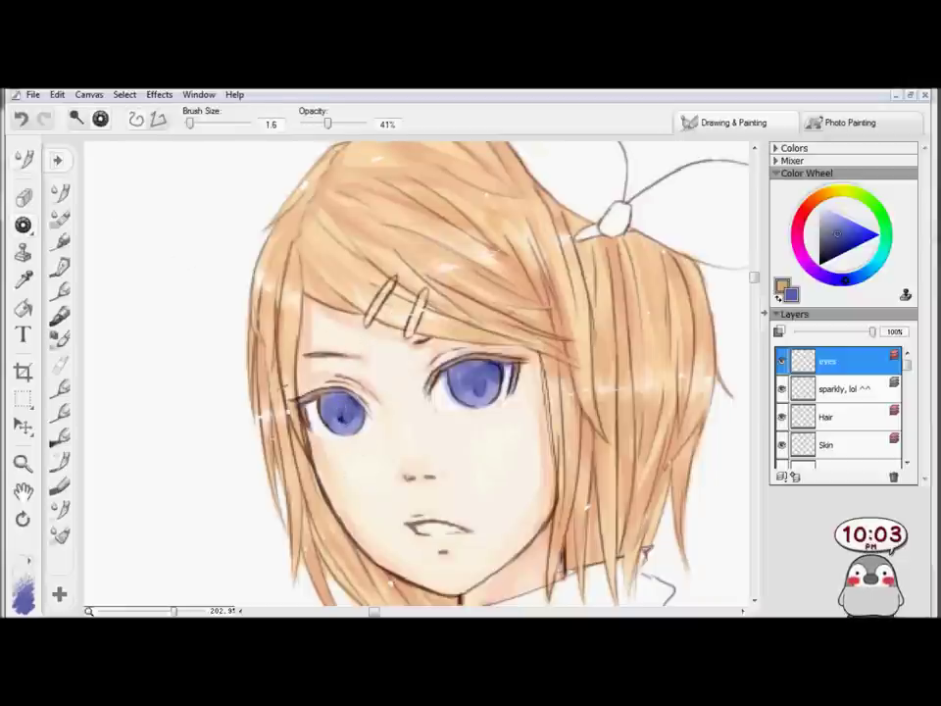
{"action": "key", "text": "a"}
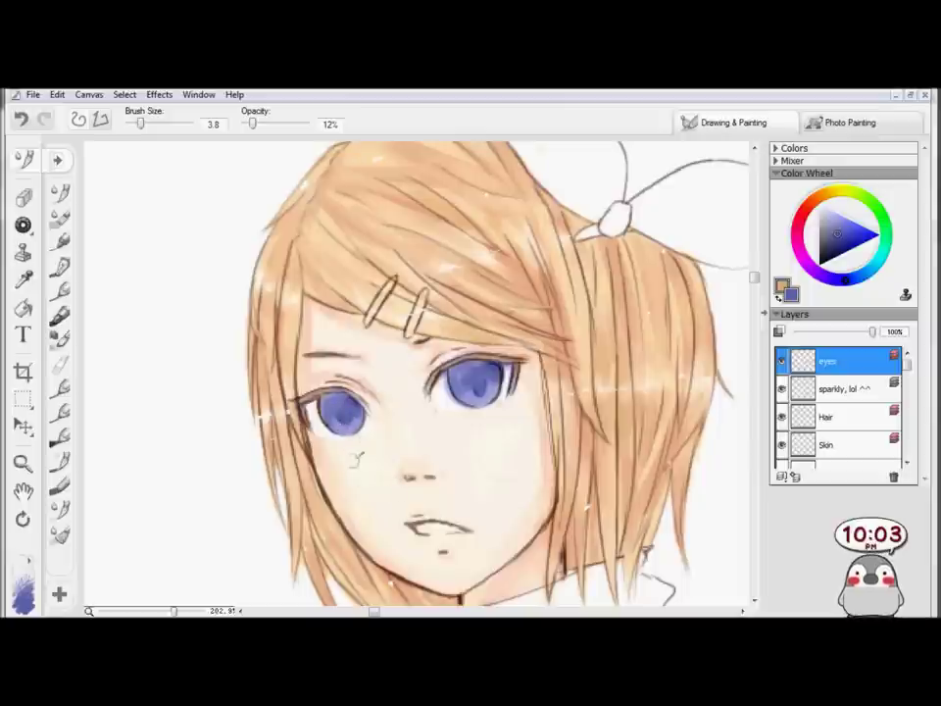
{"action": "key", "text": "a"}
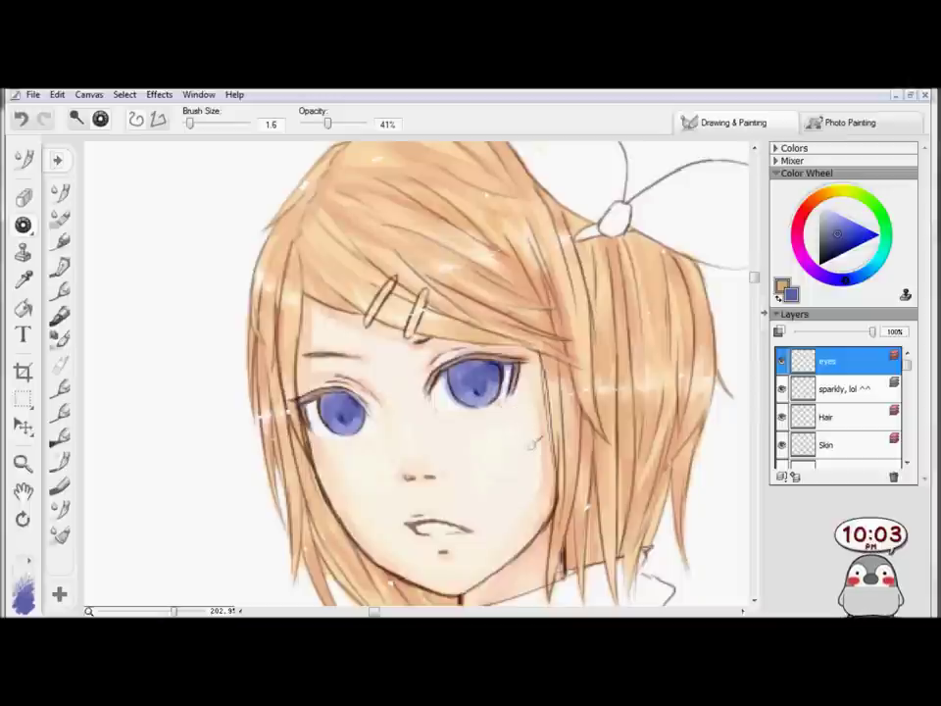
{"action": "key", "text": "b"}
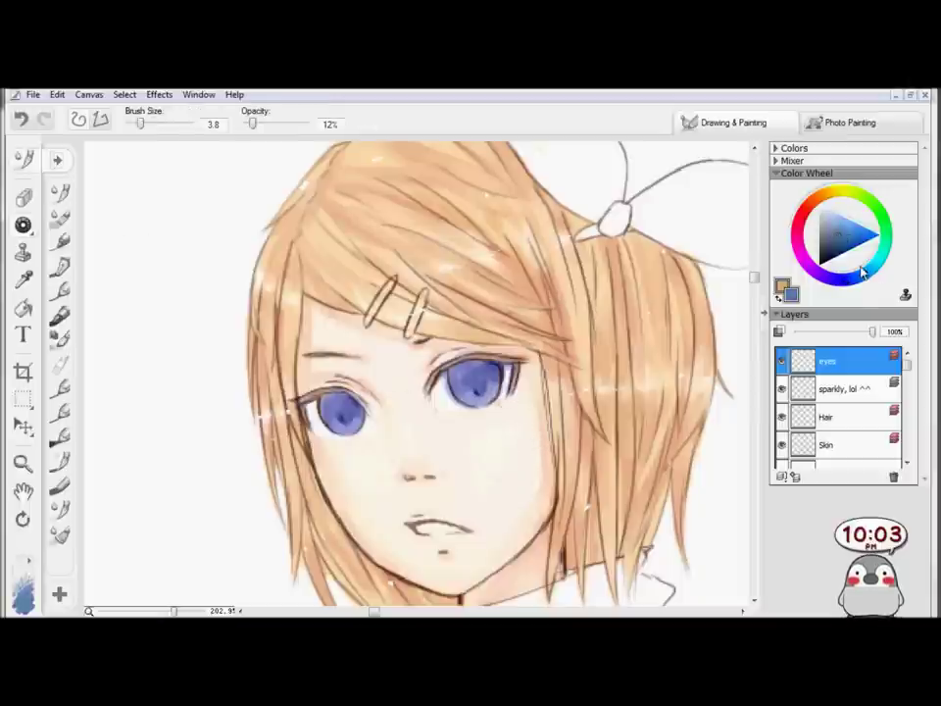
{"action": "left_click_drag", "start_coordinate": [140, 124], "coordinate": [137, 124]}
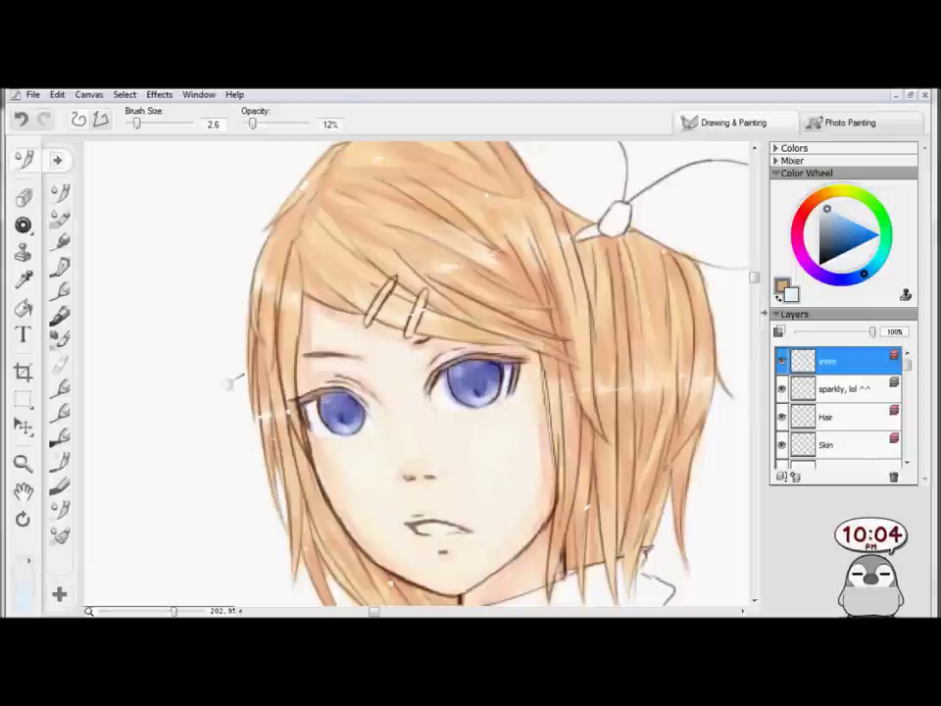
{"action": "left_click", "coordinate": [24, 224]}
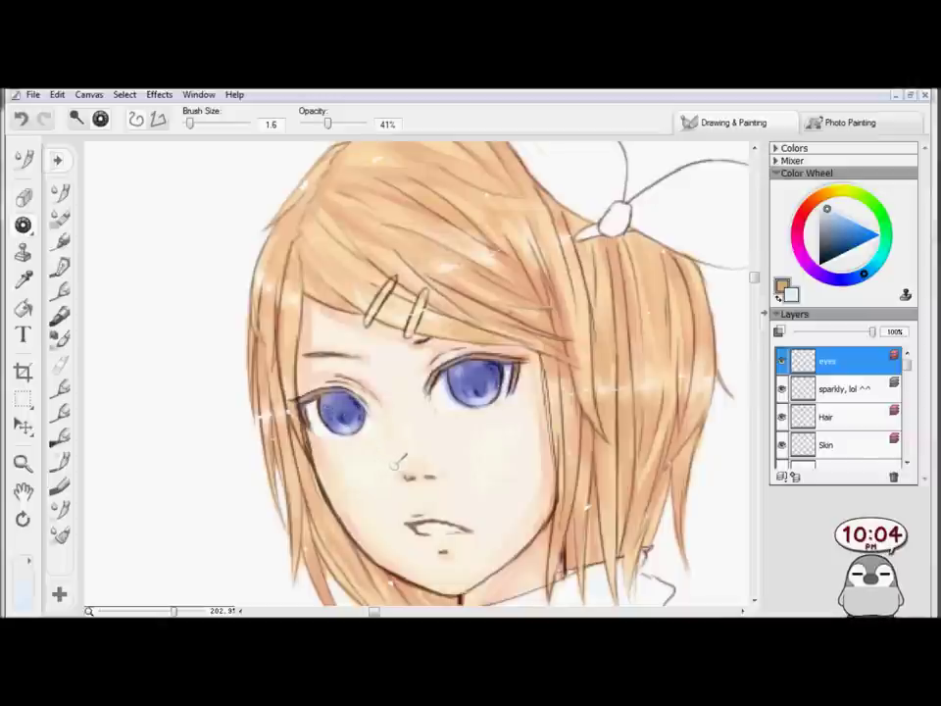
{"action": "left_click", "coordinate": [56, 186]}
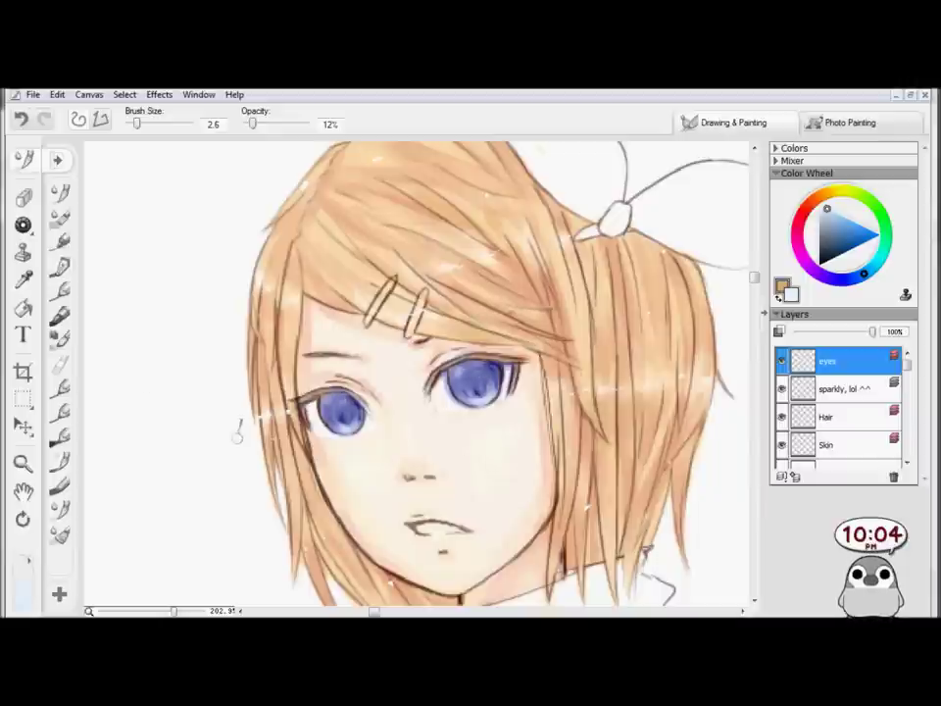
{"action": "left_click", "coordinate": [22, 462]}
{"action": "left_click", "coordinate": [89, 443]}
{"action": "right_click", "coordinate": [155, 470]}
{"action": "left_click", "coordinate": [206, 522]}
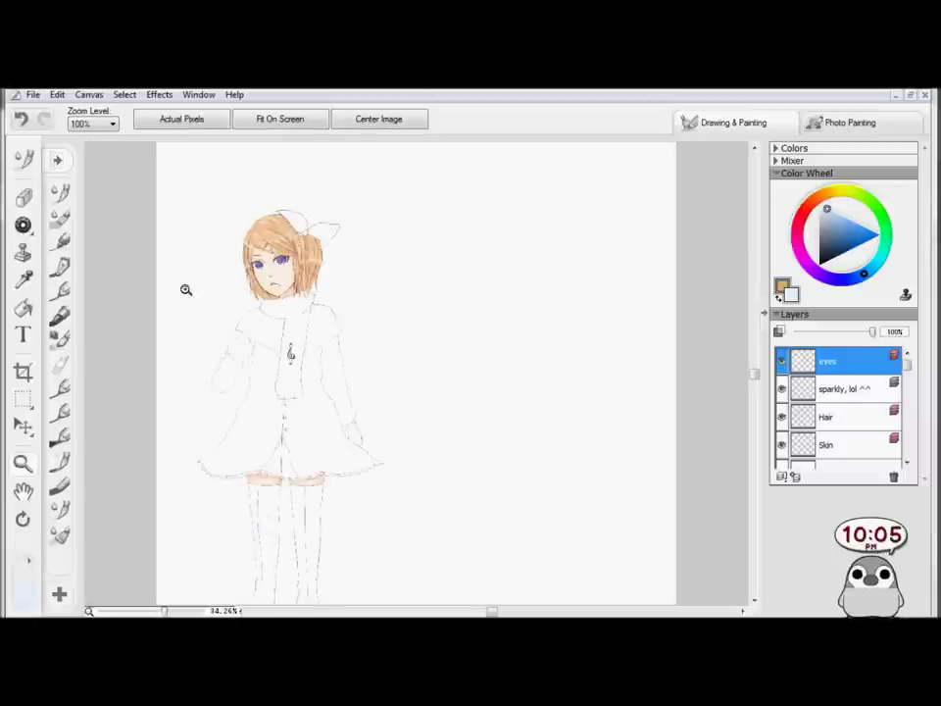
{"action": "left_click_drag", "start_coordinate": [173, 225], "coordinate": [247, 285]}
{"action": "left_click", "coordinate": [225, 259]}
{"action": "left_click", "coordinate": [481, 338]}
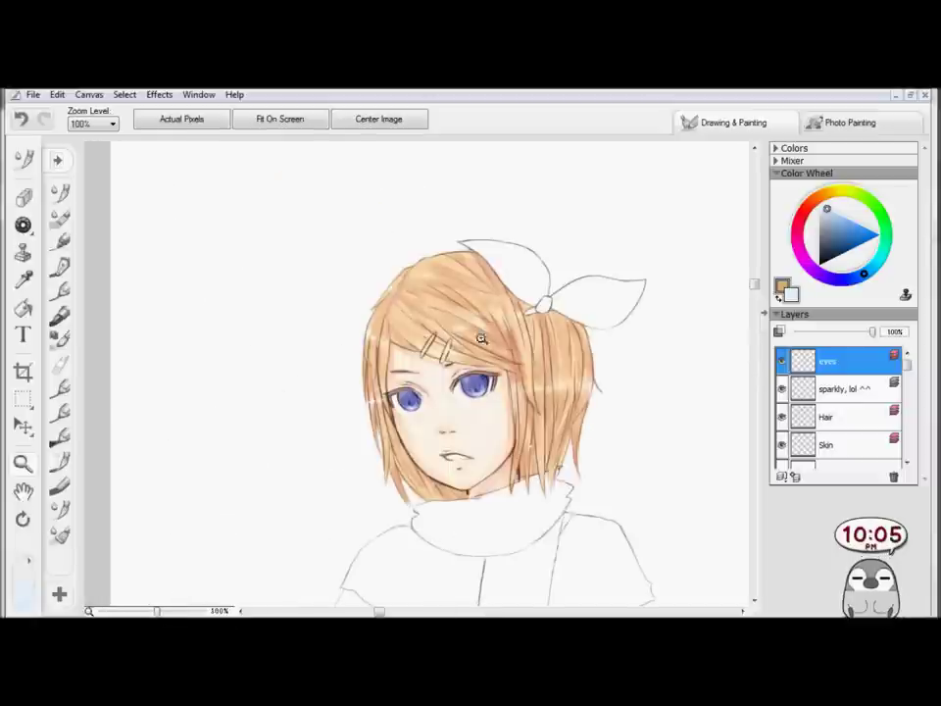
{"action": "left_click", "coordinate": [722, 480]}
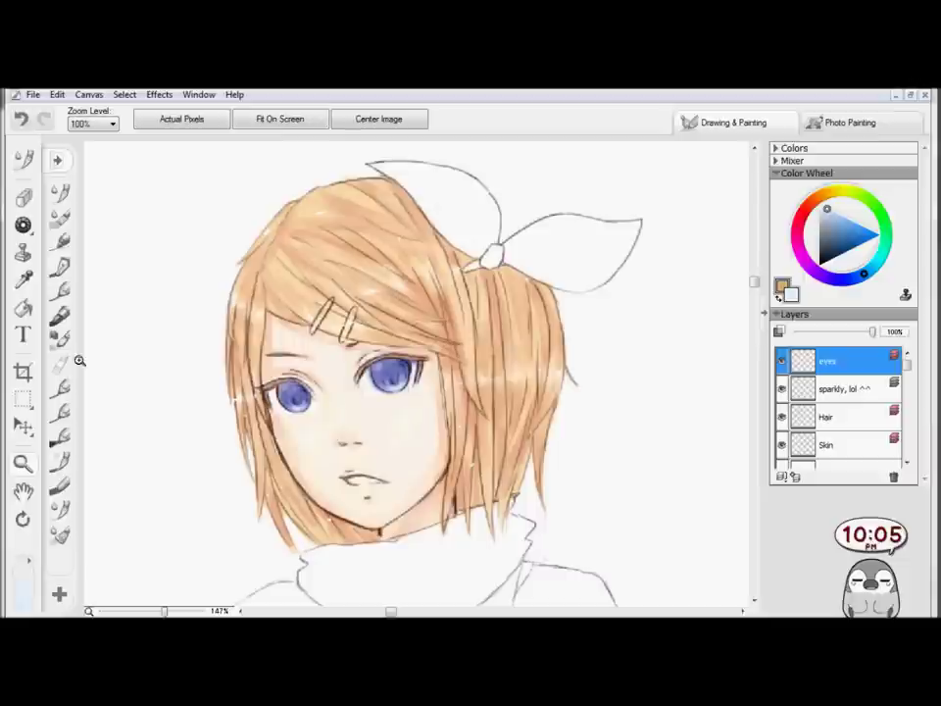
{"action": "left_click", "coordinate": [24, 195]}
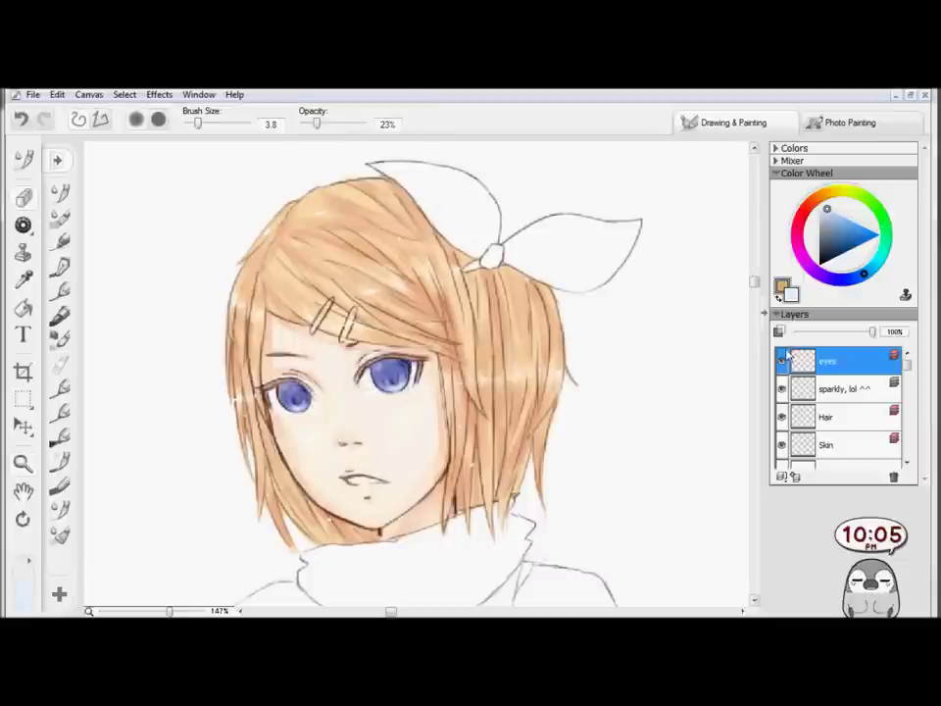
Add Layer 1 above 'eyes' and dab white Dry Media fine-pen highlights onto the irises
{"action": "left_click", "coordinate": [793, 478]}
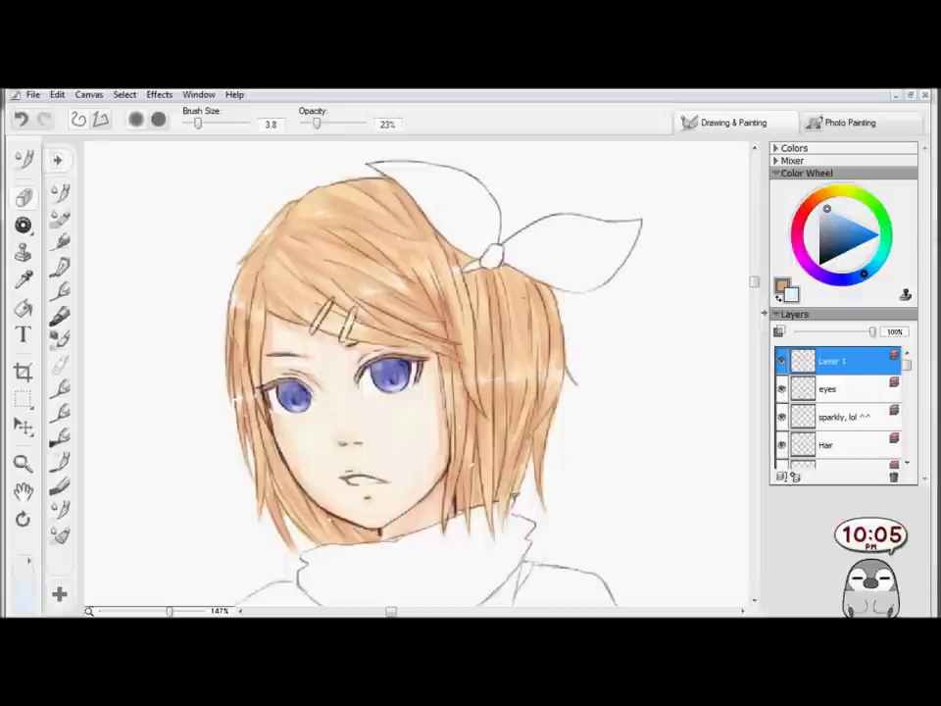
{"action": "left_click", "coordinate": [57, 160]}
{"action": "left_click", "coordinate": [170, 172]}
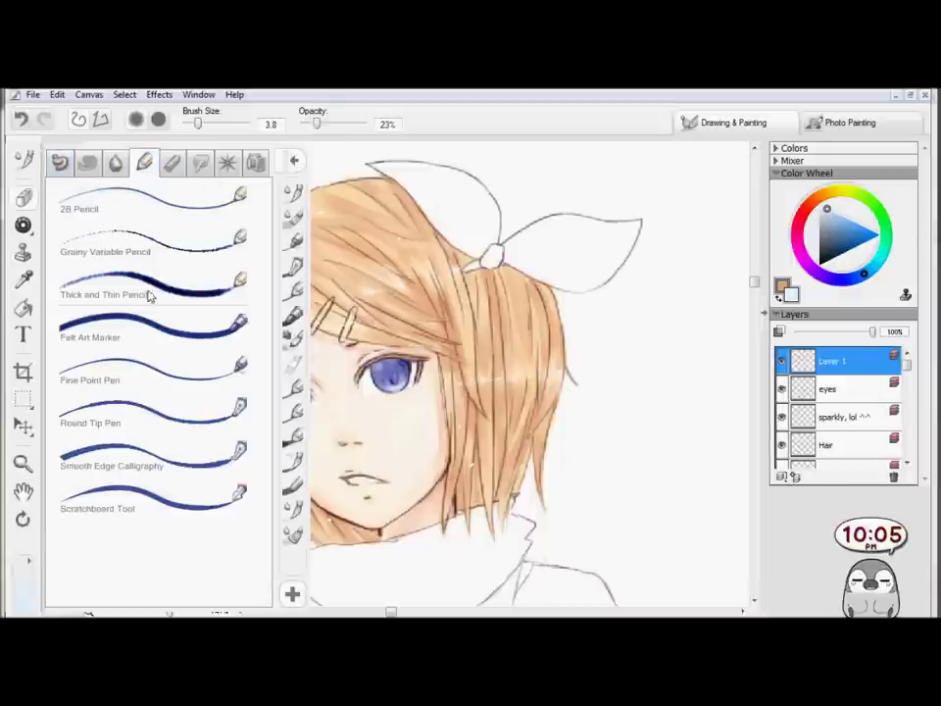
{"action": "left_click", "coordinate": [178, 378]}
{"action": "left_click", "coordinate": [142, 125]}
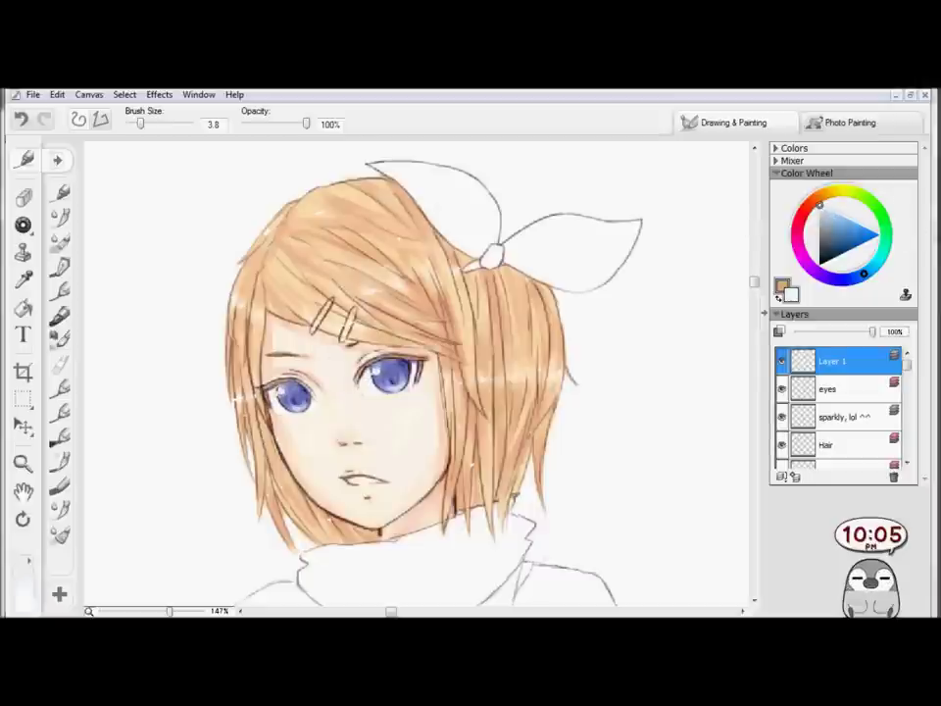
{"action": "key", "text": "ctrl+z"}
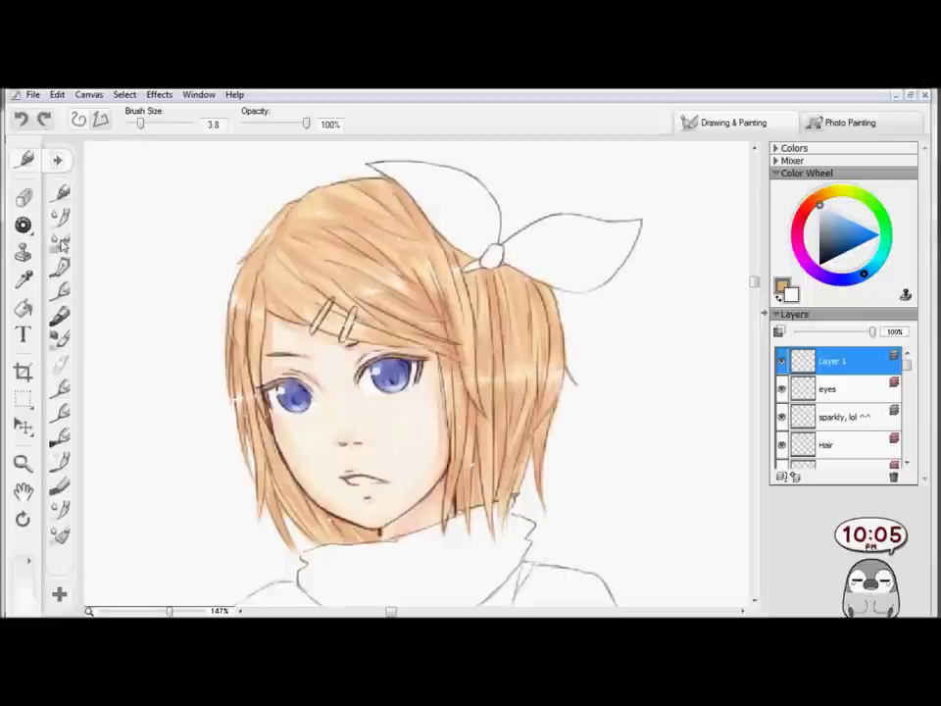
{"action": "key", "text": "ctrl+y"}
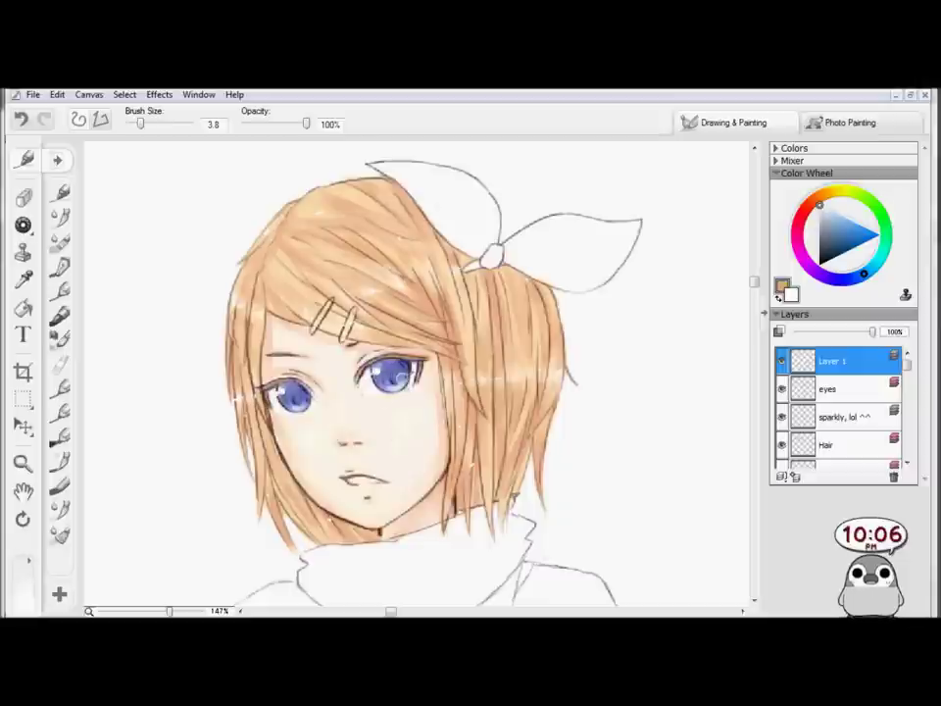
{"action": "left_click_drag", "start_coordinate": [392, 371], "coordinate": [407, 376]}
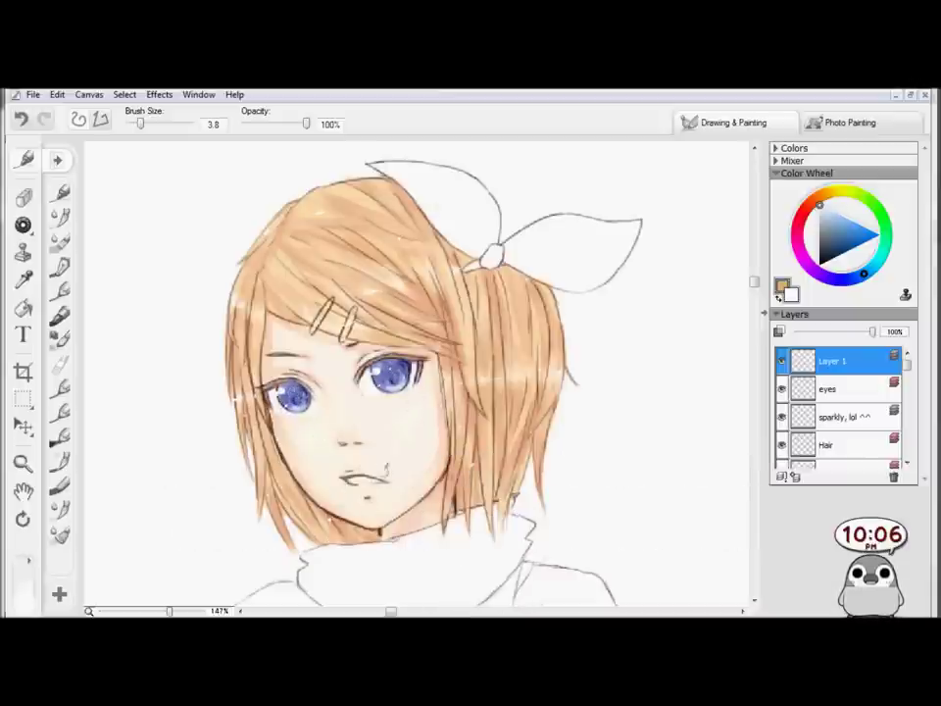
{"action": "left_click", "coordinate": [22, 463]}
{"action": "right_click", "coordinate": [87, 426]}
{"action": "left_click", "coordinate": [134, 467]}
{"action": "right_click", "coordinate": [132, 455]}
{"action": "left_click", "coordinate": [176, 512]}
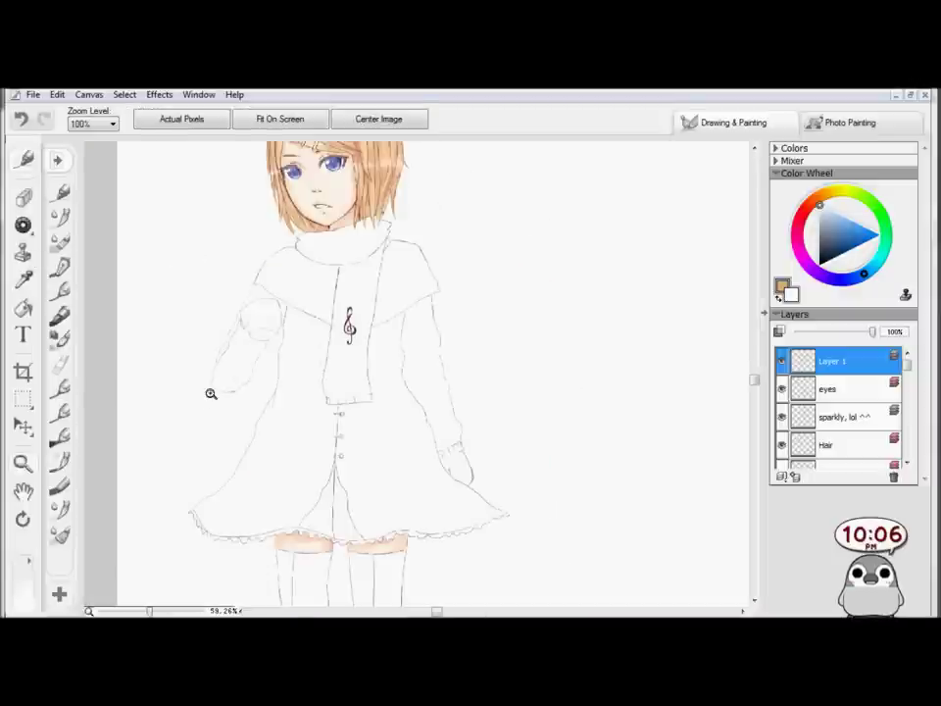
{"action": "left_click", "coordinate": [392, 216]}
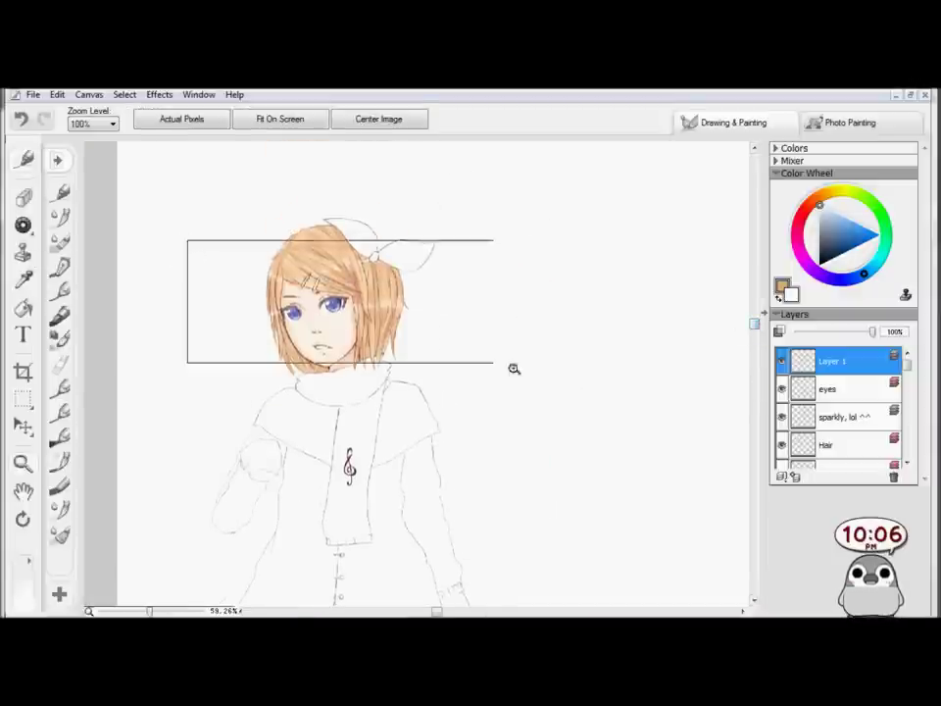
{"action": "left_click_drag", "start_coordinate": [187, 242], "coordinate": [294, 288]}
{"action": "left_click", "coordinate": [457, 406]}
{"action": "right_click", "coordinate": [463, 421]}
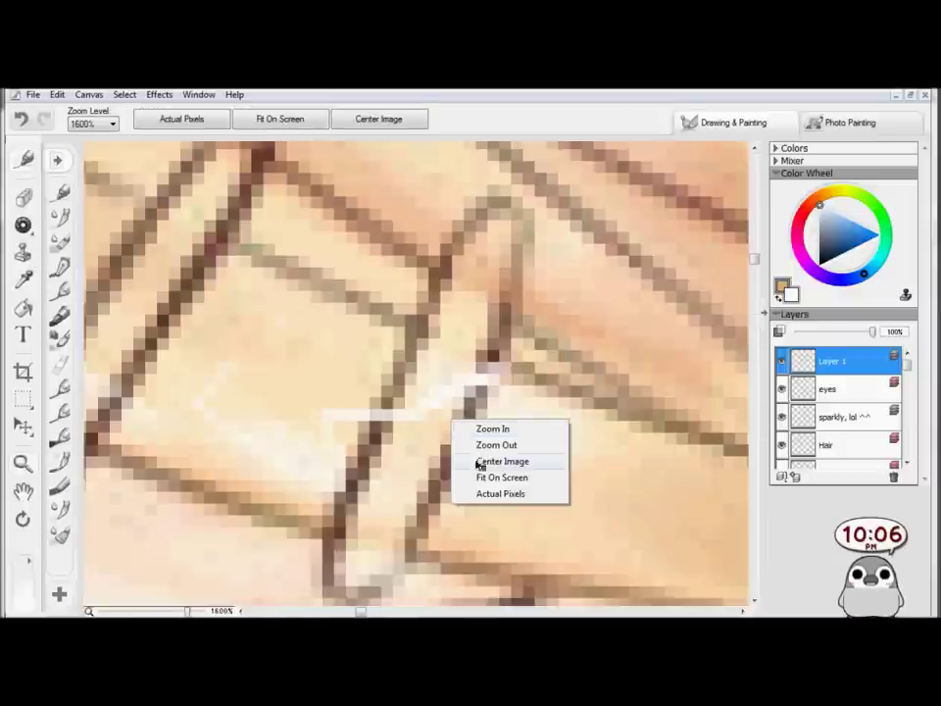
{"action": "left_click", "coordinate": [477, 460]}
{"action": "right_click", "coordinate": [478, 451]}
{"action": "left_click", "coordinate": [483, 475]}
{"action": "right_click", "coordinate": [484, 474]}
{"action": "left_click", "coordinate": [538, 550]}
{"action": "right_click", "coordinate": [529, 536]}
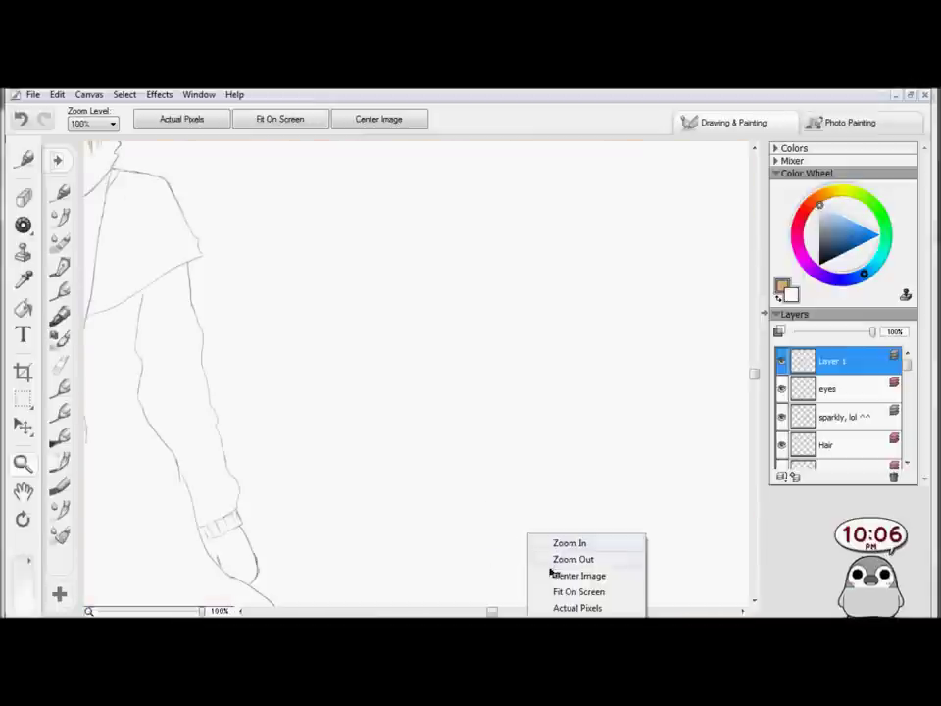
{"action": "left_click", "coordinate": [579, 593]}
{"action": "left_click", "coordinate": [566, 405]}
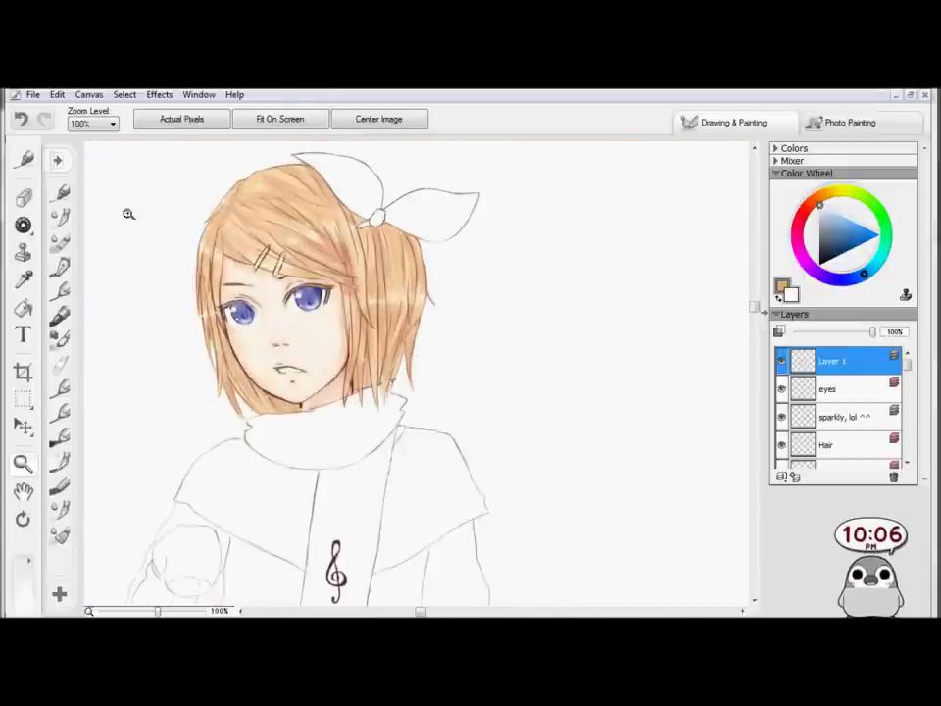
{"action": "left_click_drag", "start_coordinate": [127, 213], "coordinate": [554, 439]}
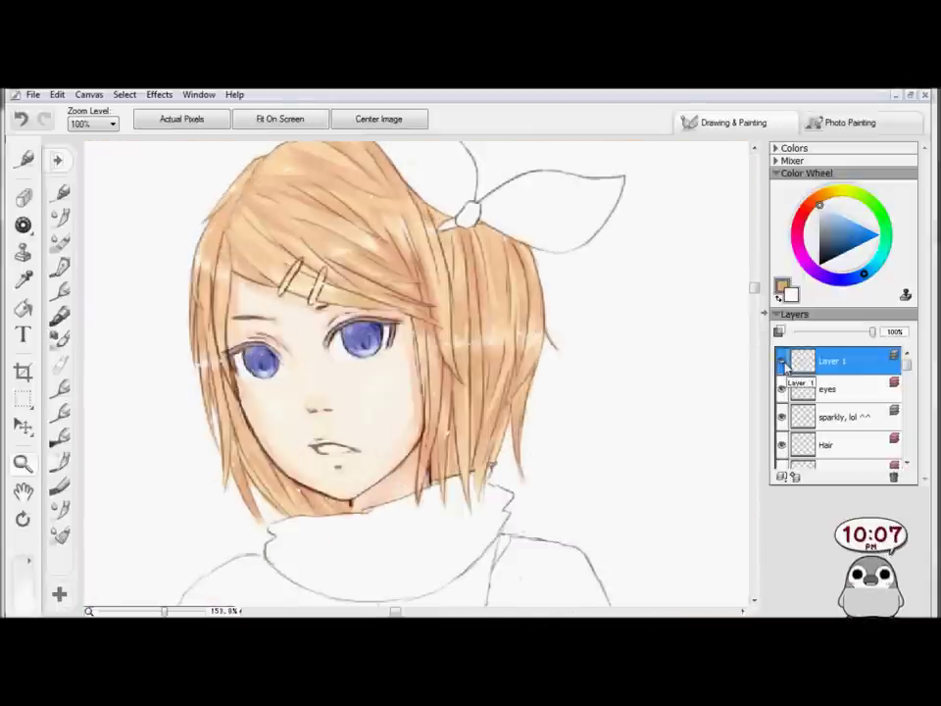
{"action": "key", "text": "b"}
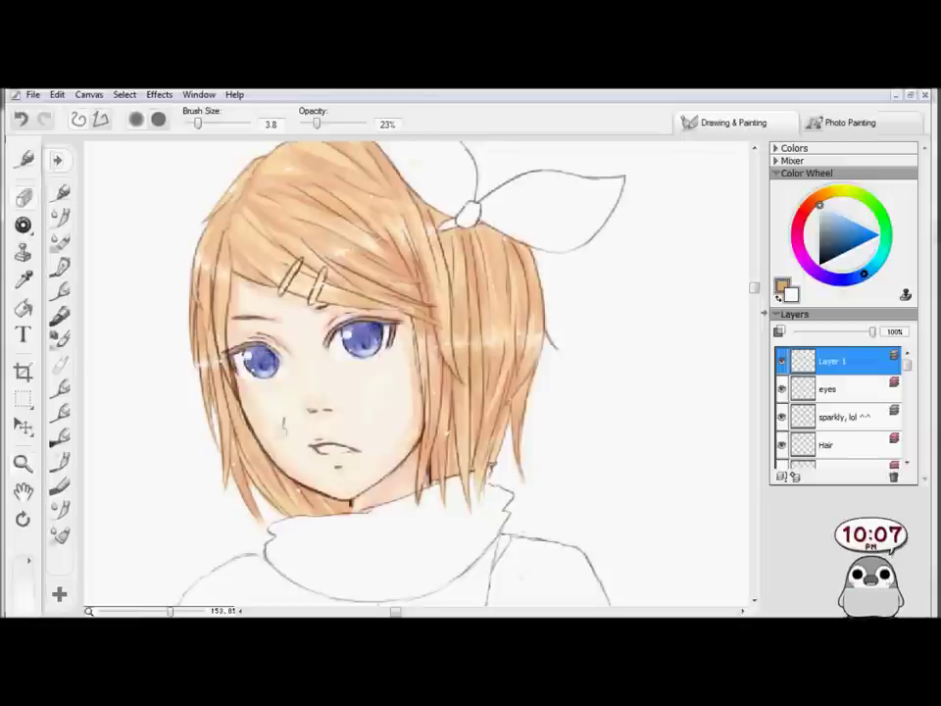
{"action": "left_click", "coordinate": [21, 463]}
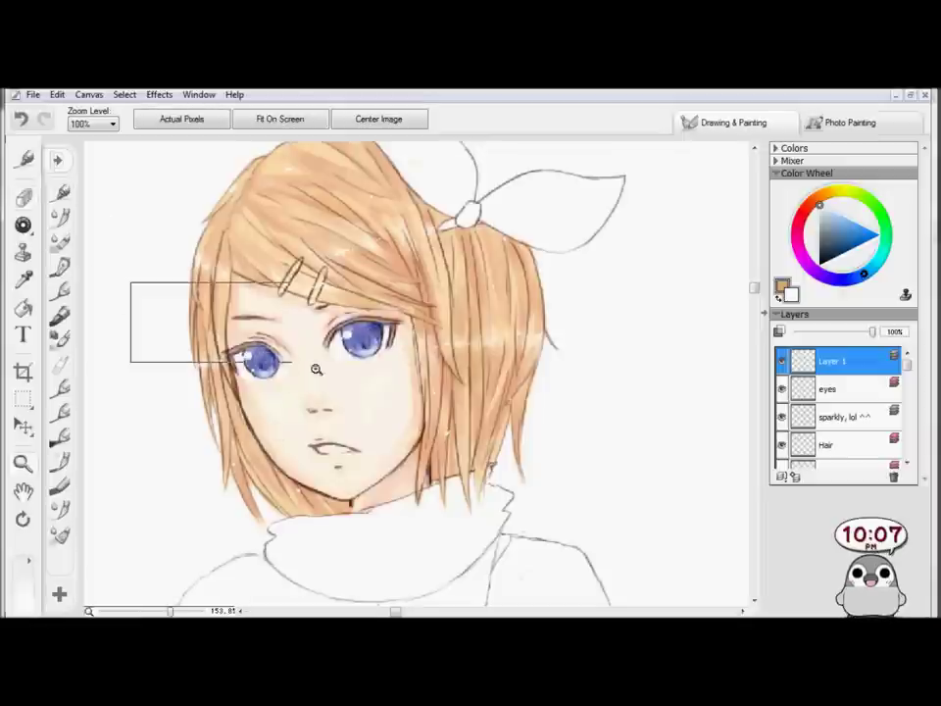
{"action": "left_click", "coordinate": [314, 369]}
{"action": "key", "text": "b"}
{"action": "left_click", "coordinate": [25, 159]}
Test the Basic Round watercolour brush, then choose another round brush at size 14.0
{"action": "left_click", "coordinate": [113, 164]}
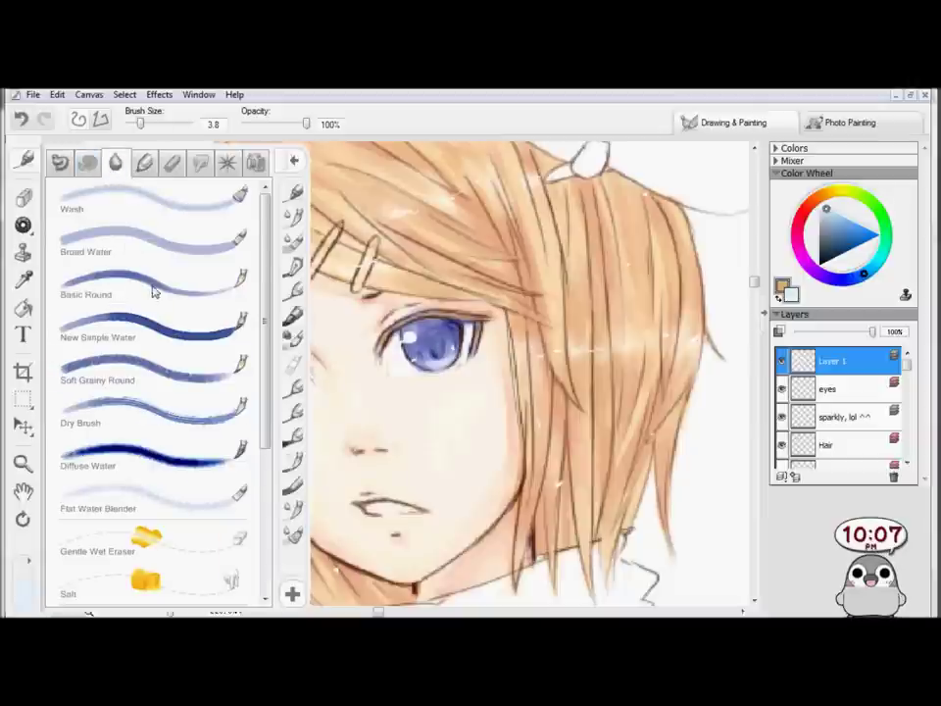
{"action": "left_click", "coordinate": [152, 291]}
{"action": "left_click_drag", "start_coordinate": [281, 400], "coordinate": [294, 383]}
{"action": "left_click", "coordinate": [22, 119]}
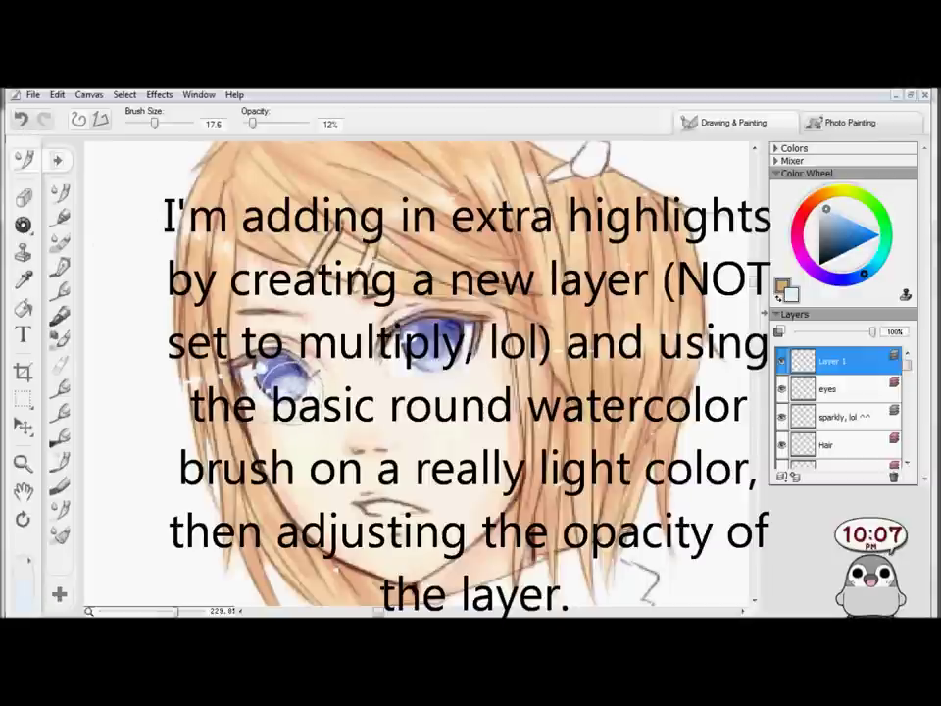
{"action": "left_click", "coordinate": [60, 266]}
{"action": "mouse_move", "coordinate": [201, 123]}
{"action": "left_mouse_down"}
{"action": "mouse_move", "coordinate": [213, 134]}
{"action": "mouse_move", "coordinate": [227, 128]}
{"action": "left_mouse_up"}
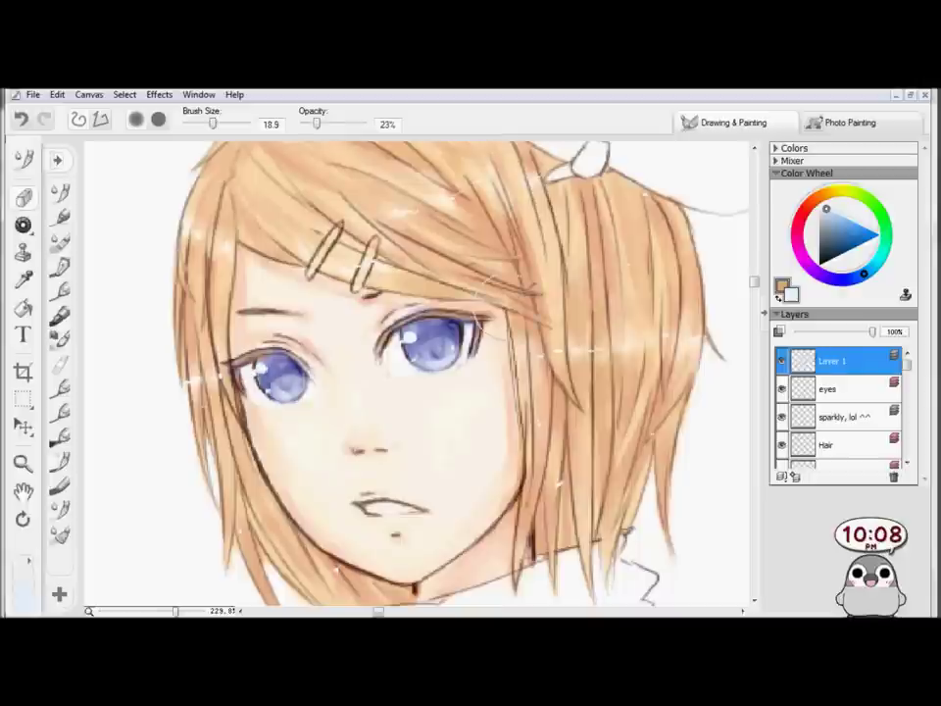
Return to the watercolour brush at size 4.5 and view the drawing at 100%
{"action": "key", "text": "e"}
{"action": "key", "text": "bracketleft"}
{"action": "key", "text": "bracketleft"}
{"action": "key", "text": "bracketleft"}
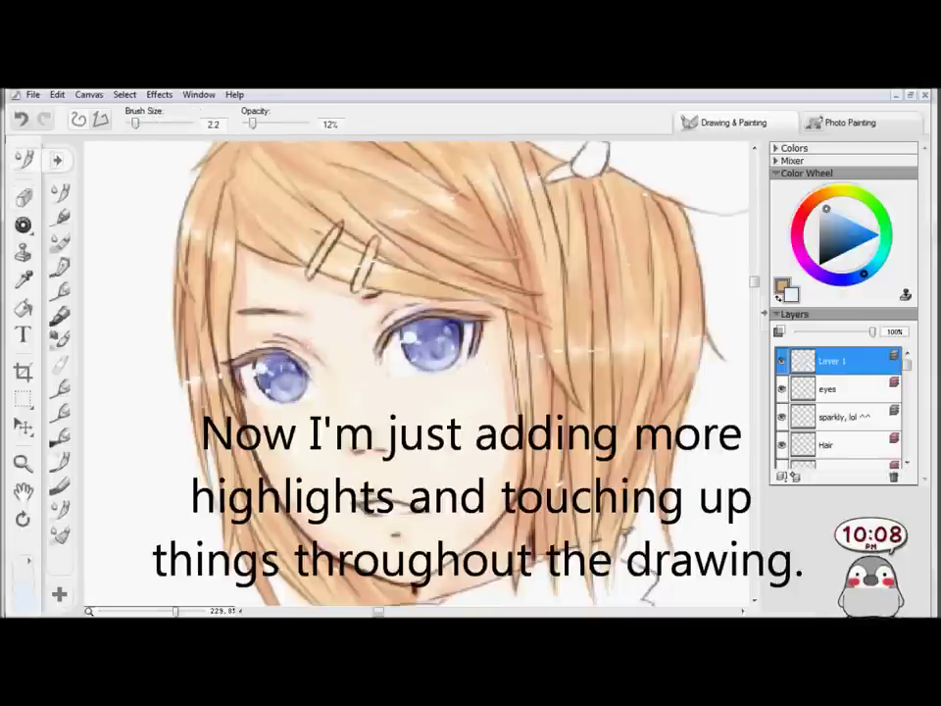
{"action": "key", "text": "m"}
{"action": "right_click", "coordinate": [196, 463]}
{"action": "left_click", "coordinate": [243, 532]}
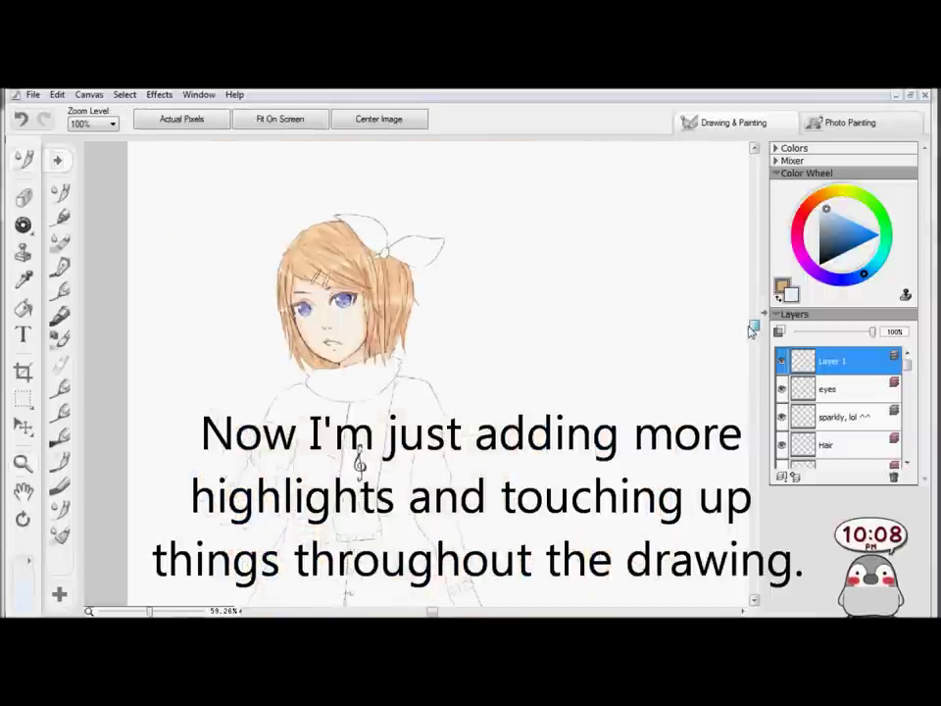
{"action": "scroll", "coordinate": [907, 390], "scroll_direction": "down", "scroll_amount": 2}
{"action": "left_click", "coordinate": [862, 416]}
{"action": "key", "text": "b"}
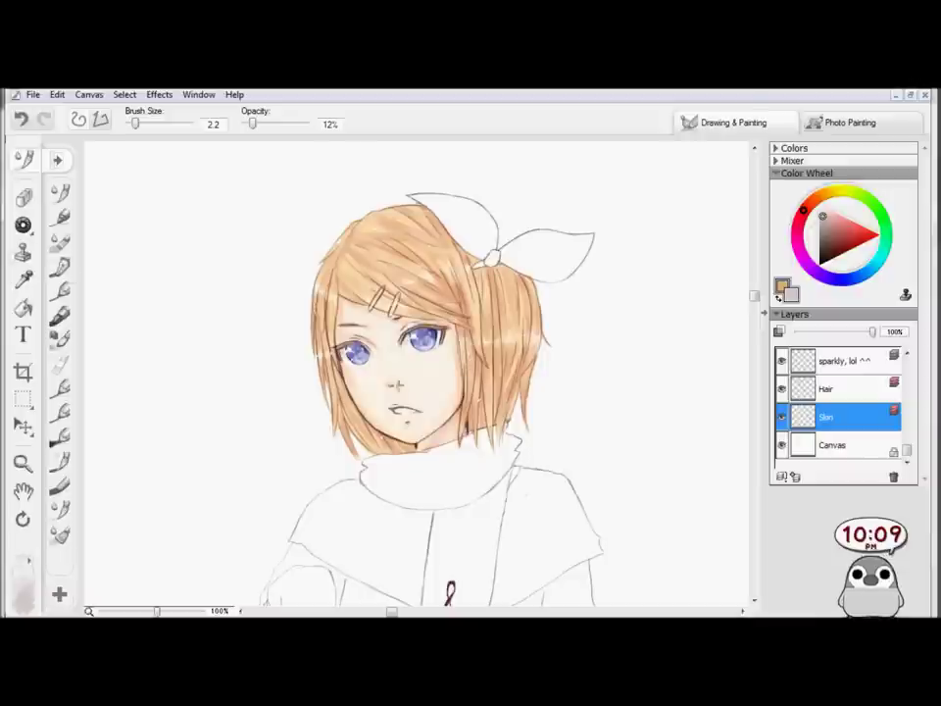
{"action": "key", "text": "z"}
{"action": "scroll", "coordinate": [195, 309], "scroll_direction": "down", "scroll_amount": 3}
{"action": "scroll", "coordinate": [195, 277], "scroll_direction": "up", "scroll_amount": 1}
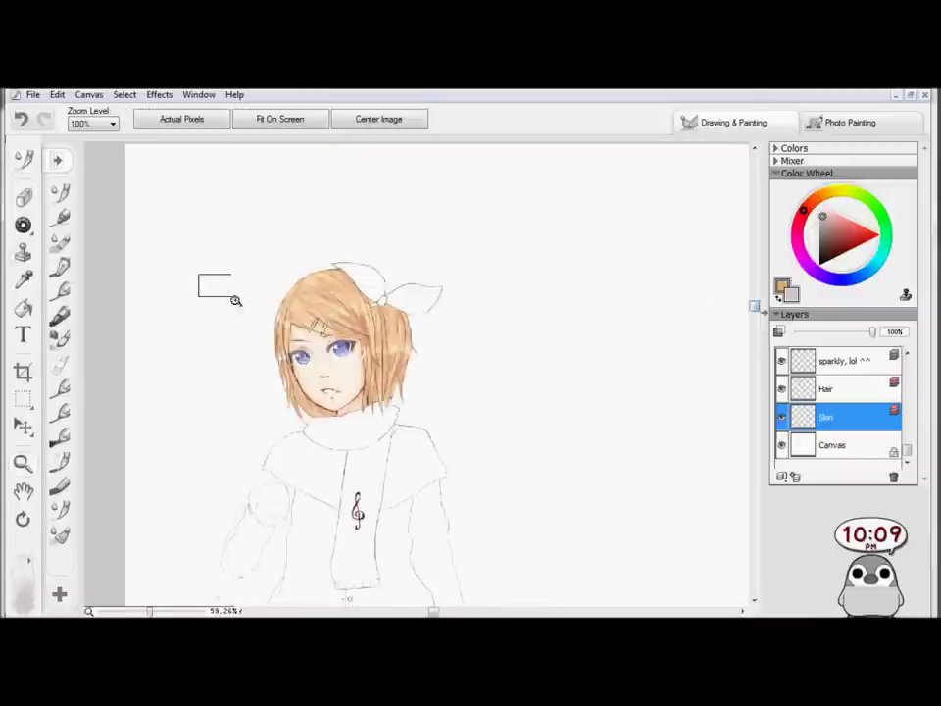
{"action": "scroll", "coordinate": [576, 400], "scroll_direction": "up", "scroll_amount": 2}
{"action": "scroll", "coordinate": [887, 392], "scroll_direction": "up", "scroll_amount": 2}
{"action": "left_click", "coordinate": [887, 389]}
{"action": "key", "text": "b"}
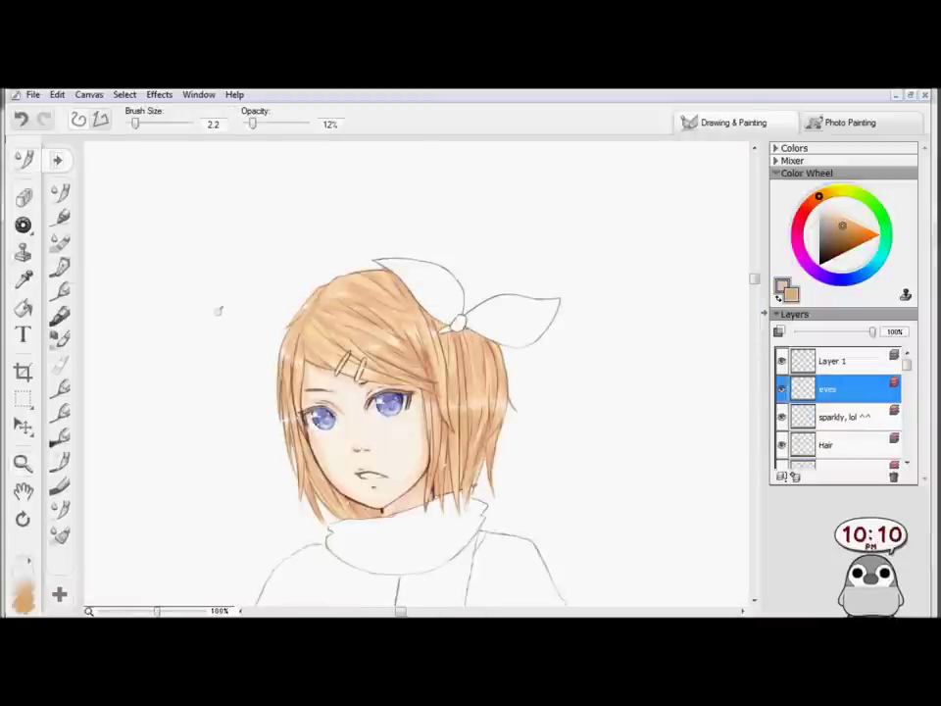
{"action": "key", "text": "z"}
{"action": "scroll", "coordinate": [178, 430], "scroll_direction": "down", "scroll_amount": 3}
{"action": "scroll", "coordinate": [179, 431], "scroll_direction": "up", "scroll_amount": 3}
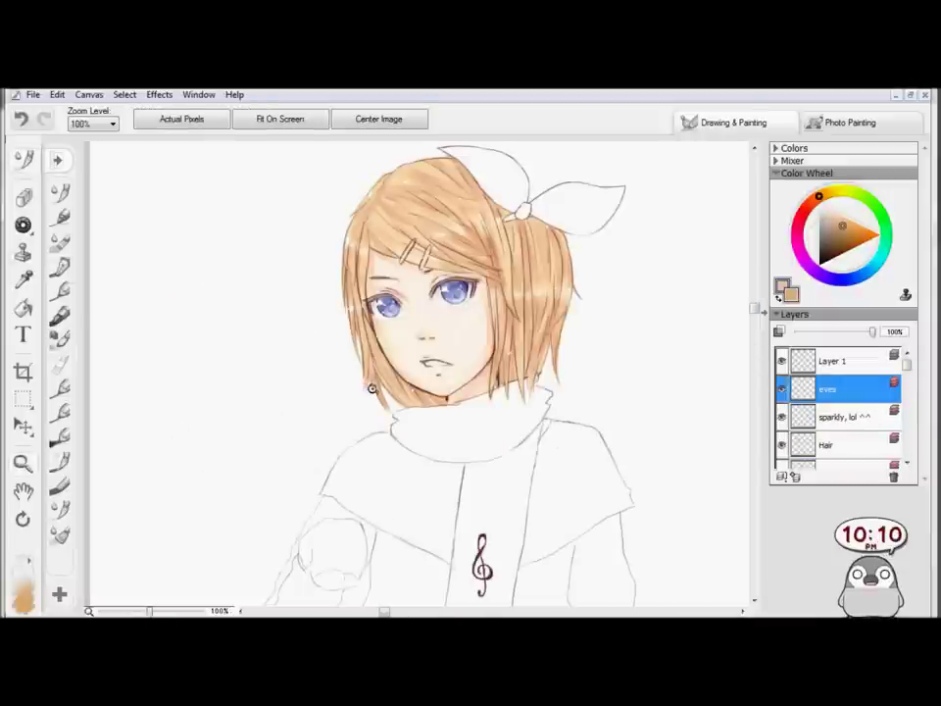
{"action": "scroll", "coordinate": [469, 399], "scroll_direction": "down", "scroll_amount": 3}
{"action": "scroll", "coordinate": [691, 341], "scroll_direction": "up", "scroll_amount": 1}
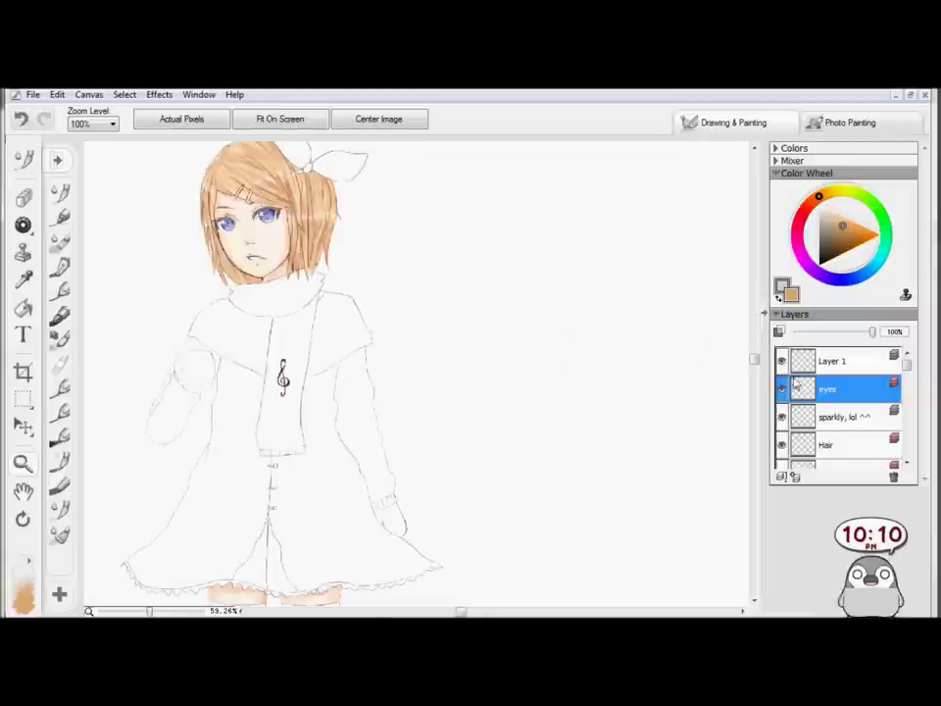
{"action": "left_click", "coordinate": [833, 361]}
{"action": "left_click", "coordinate": [159, 94]}
Apply Effects > Match Palette with the Color strength set to about 60%
{"action": "left_click", "coordinate": [196, 128]}
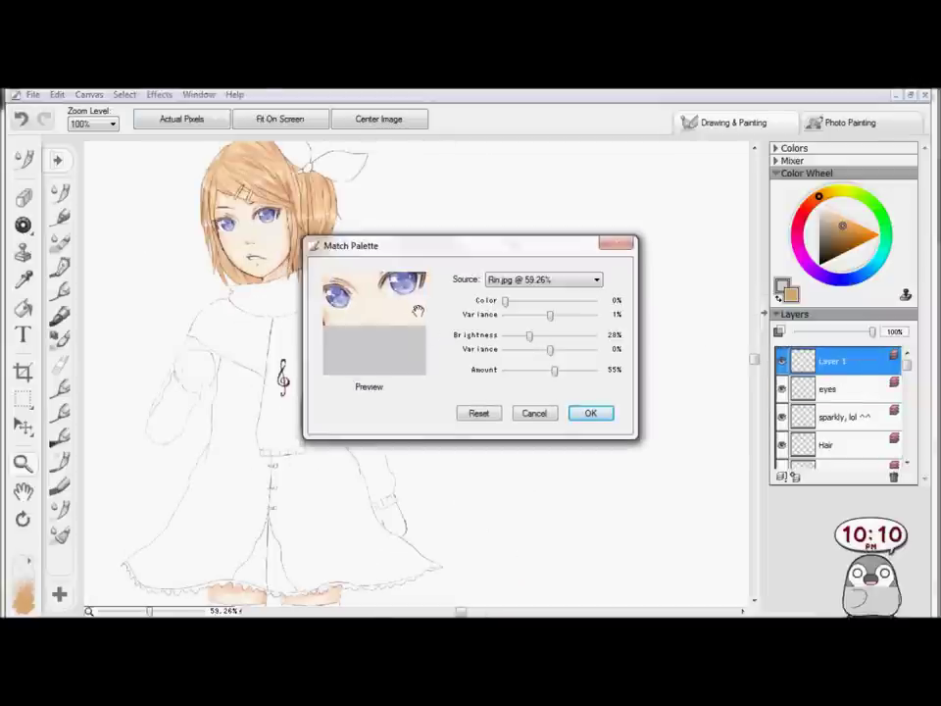
{"action": "left_click_drag", "start_coordinate": [504, 301], "coordinate": [515, 308]}
{"action": "left_click_drag", "start_coordinate": [585, 310], "coordinate": [563, 307]}
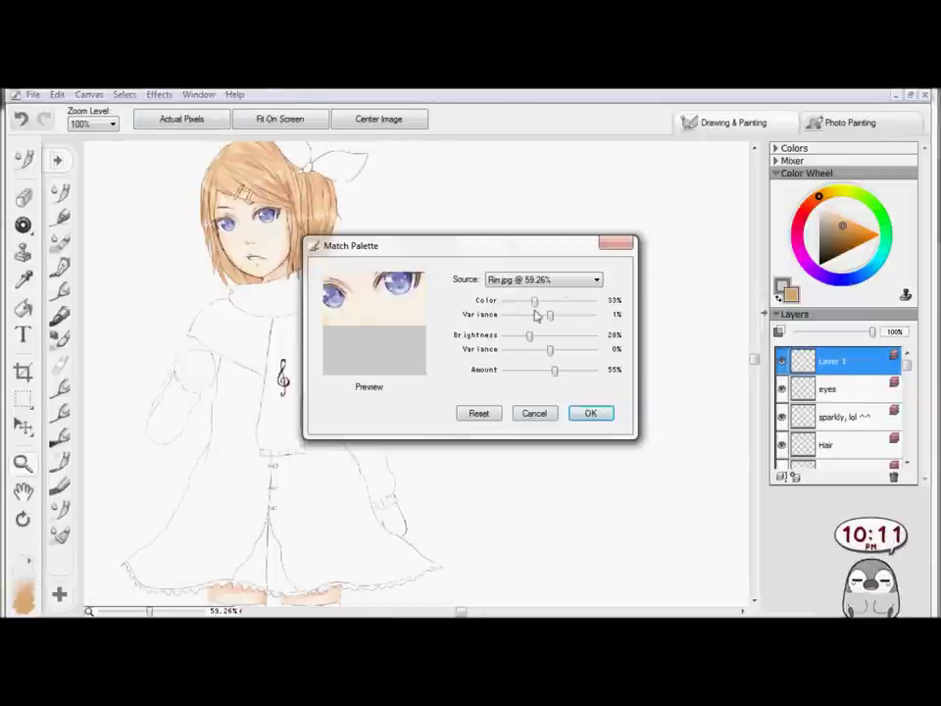
{"action": "mouse_move", "coordinate": [504, 301]}
{"action": "left_mouse_down"}
{"action": "mouse_move", "coordinate": [559, 302]}
{"action": "mouse_move", "coordinate": [566, 314]}
{"action": "mouse_move", "coordinate": [521, 342]}
{"action": "mouse_move", "coordinate": [516, 354]}
{"action": "mouse_move", "coordinate": [563, 351]}
{"action": "mouse_move", "coordinate": [536, 371]}
{"action": "left_mouse_up"}
{"action": "left_click", "coordinate": [591, 416]}
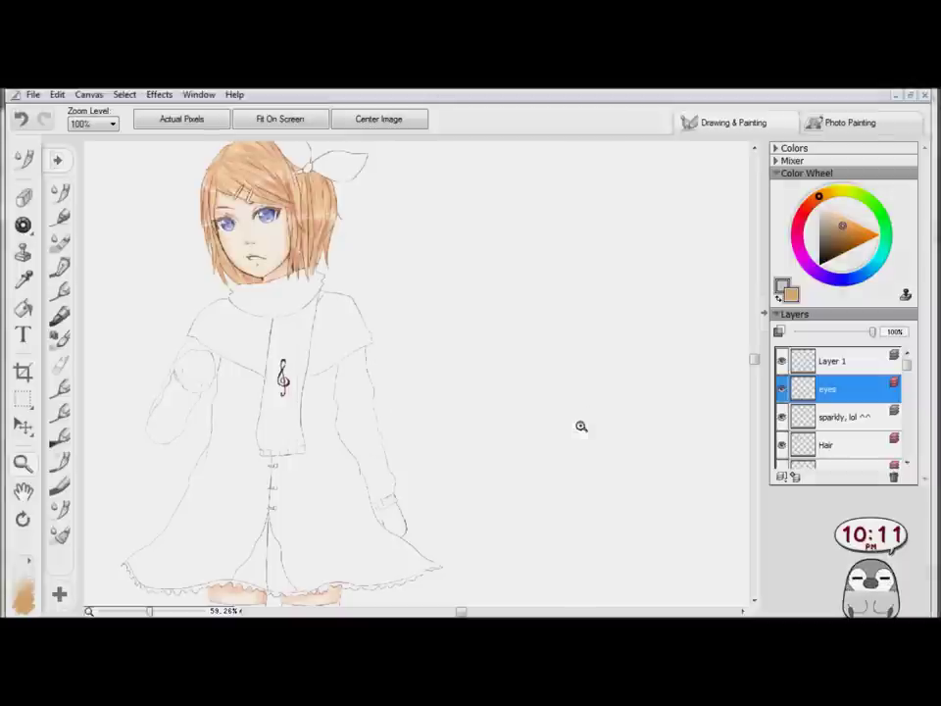